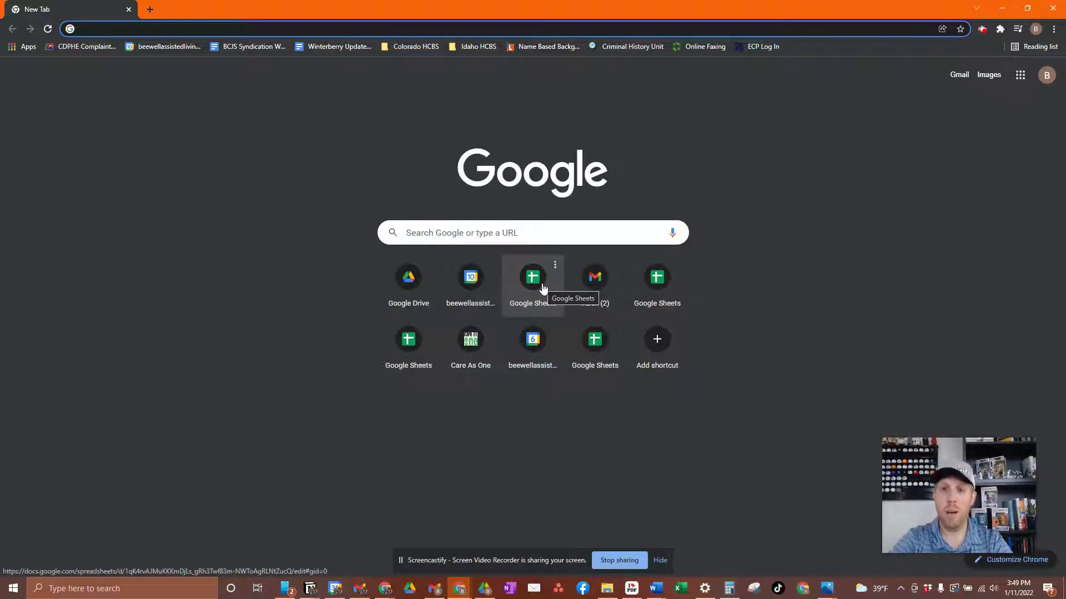
Go to gusto.com and start the sign-up from the page for businesses that need a new provider.
text(Gusto.co)
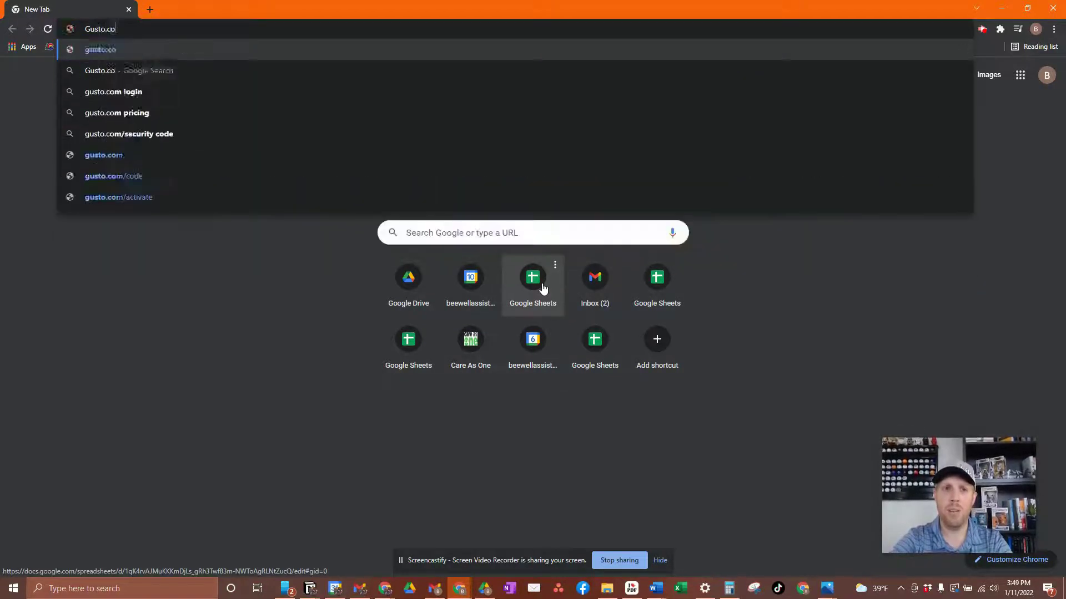
key(Return)
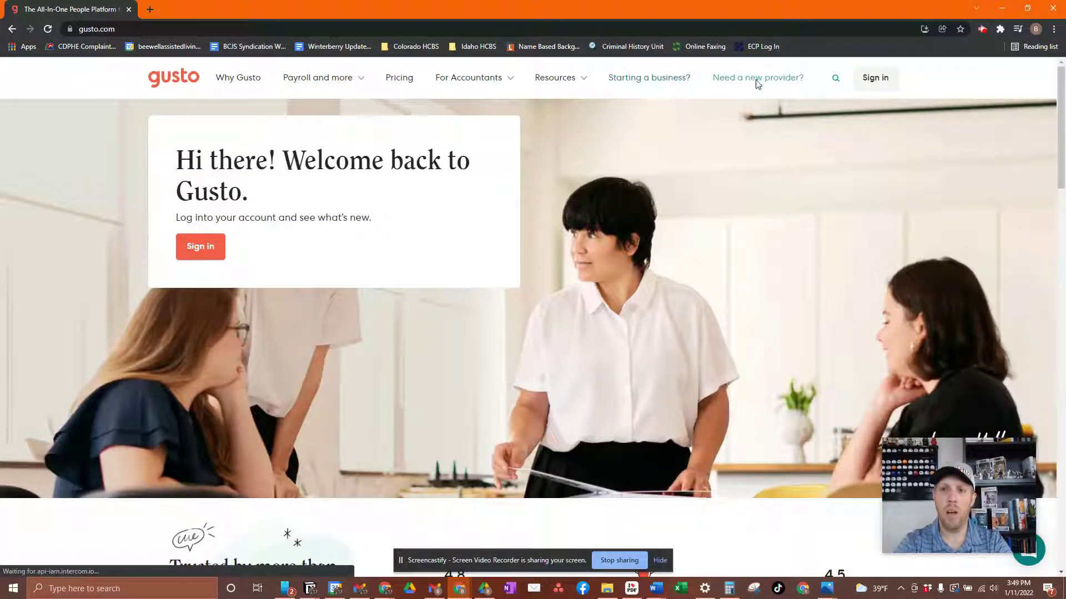
click(757, 79)
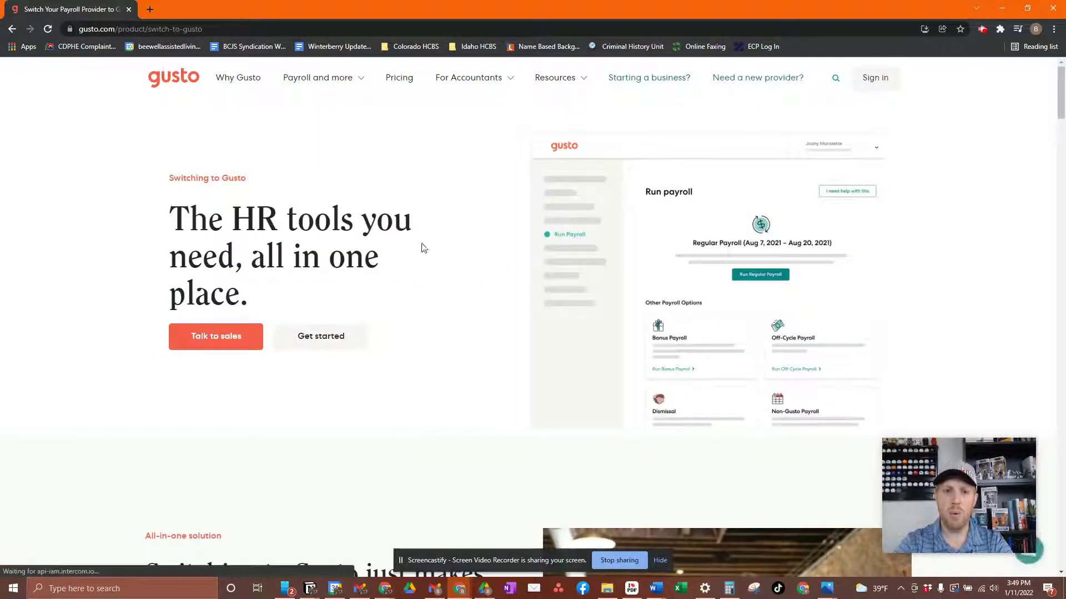
click(332, 336)
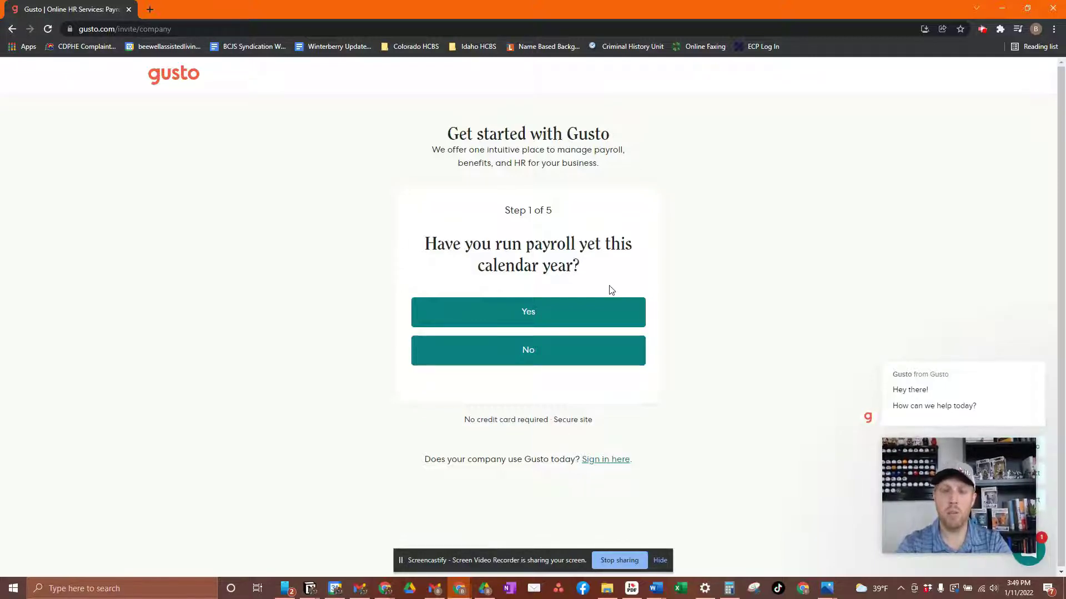
Answer the sign-up questions: no payroll this year, new to running payroll, factory, construction or field work, W-2 employees, no health benefits.
click(557, 363)
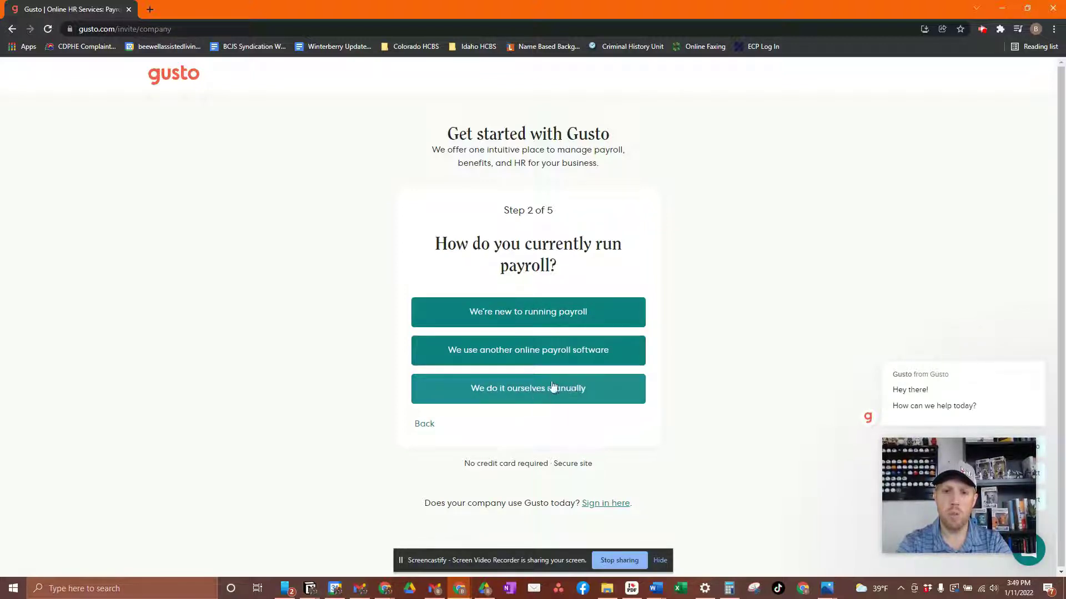
click(556, 315)
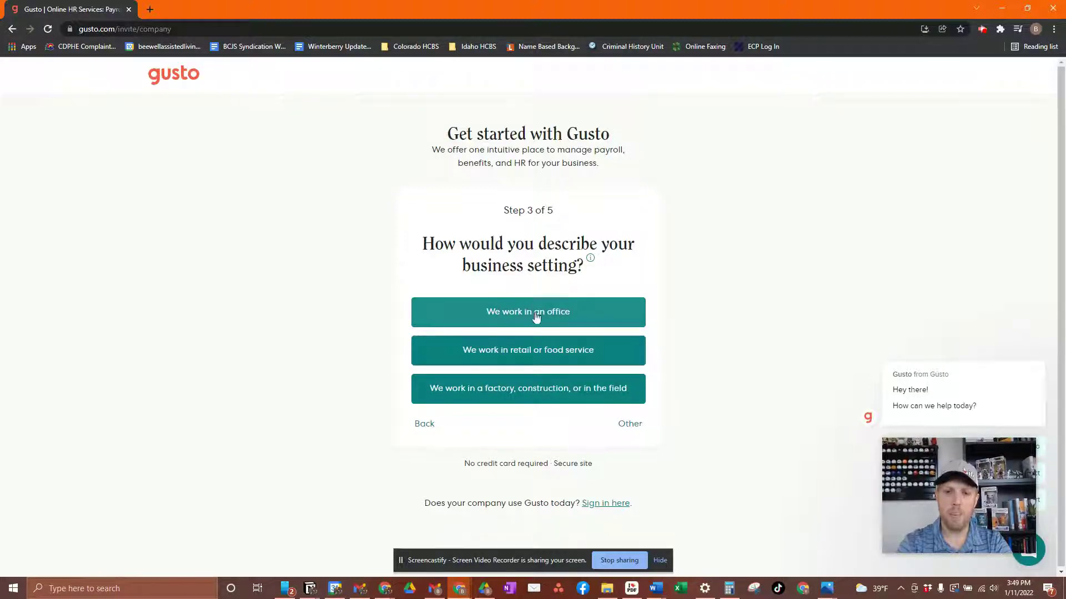
click(522, 387)
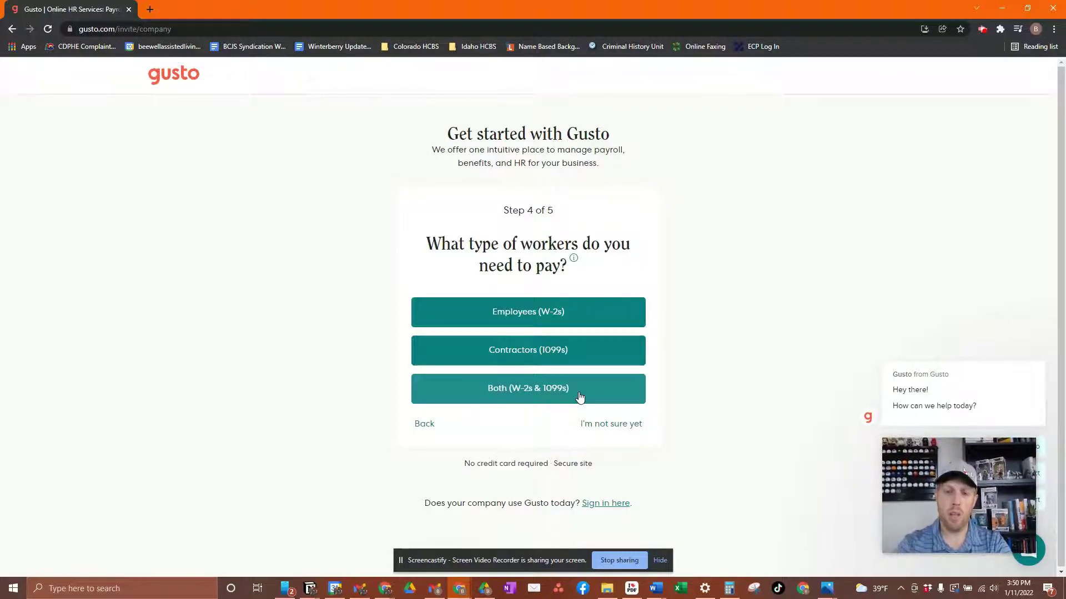
click(575, 318)
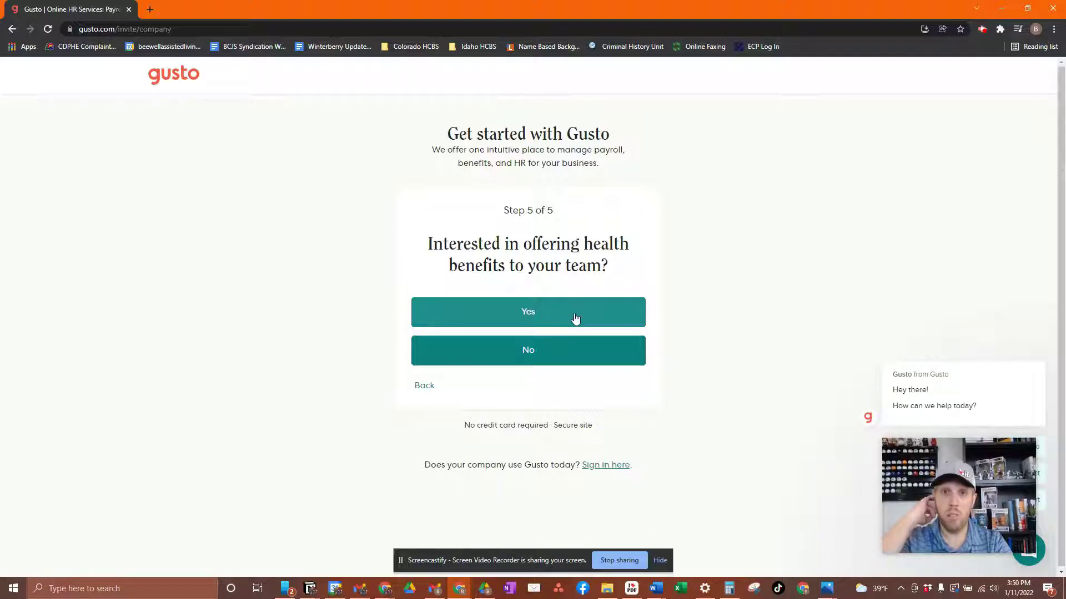
click(557, 350)
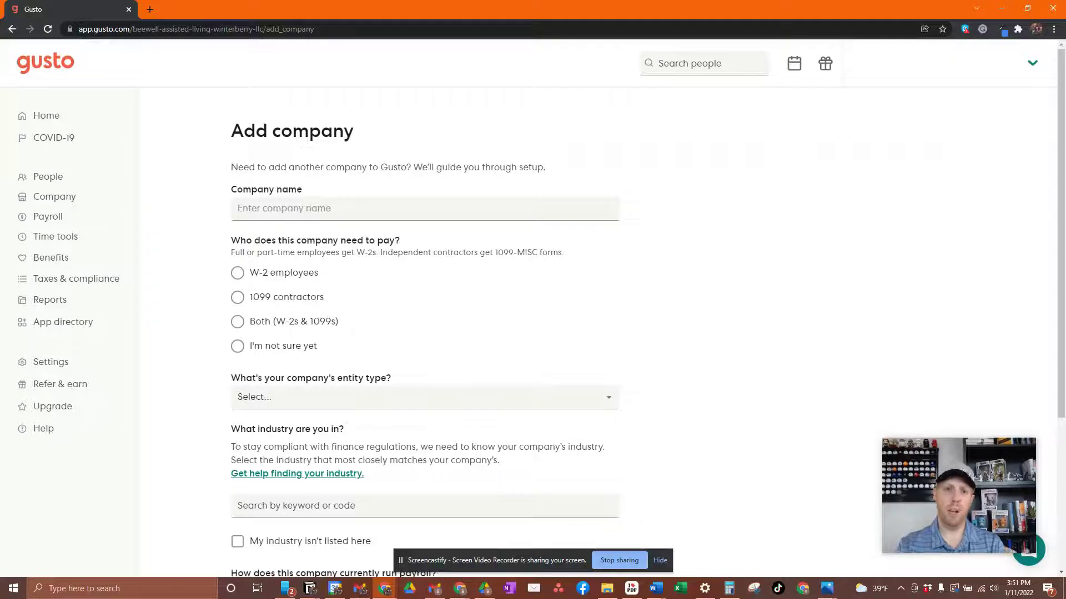
Name the new company "Test" and specify that it needs to pay W-2 employees.
click(427, 203)
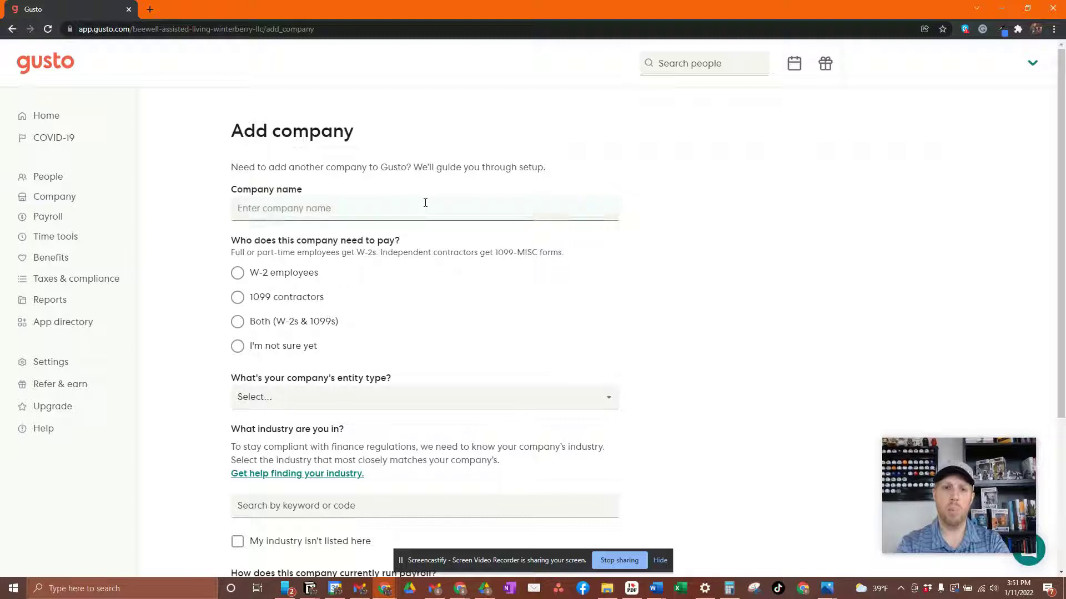
text(Test)
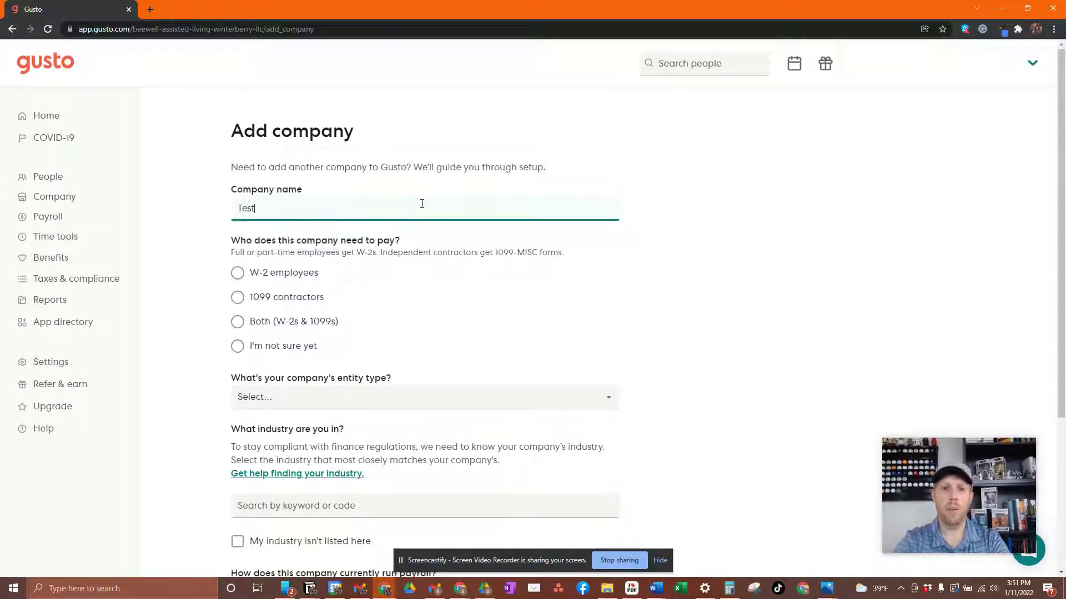
click(298, 274)
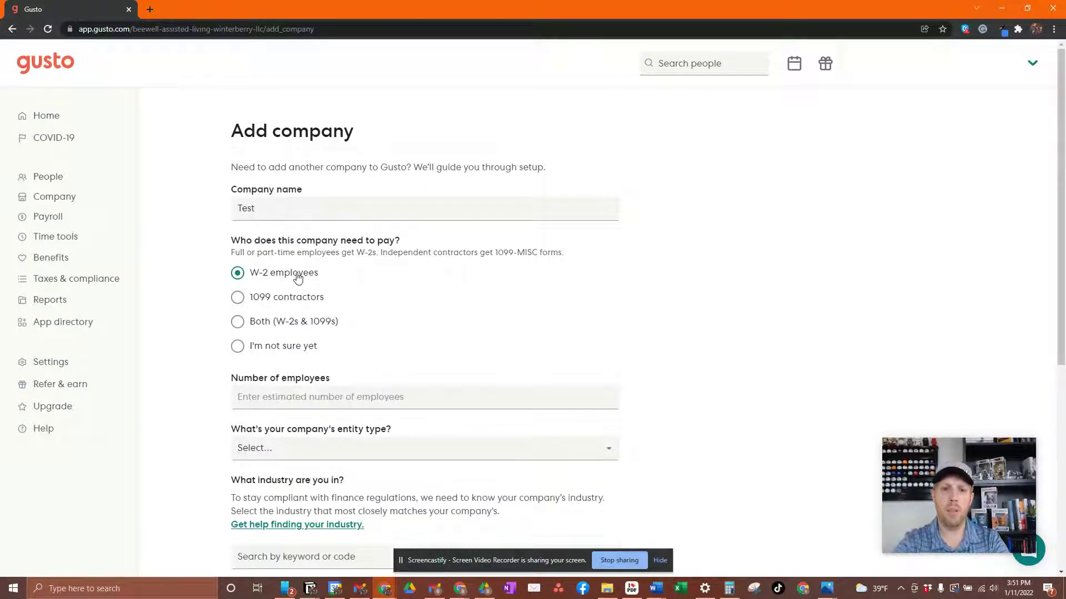
Set the number of employees to 5 and the company's entity type to LLC.
scroll(358, 316, down, 2)
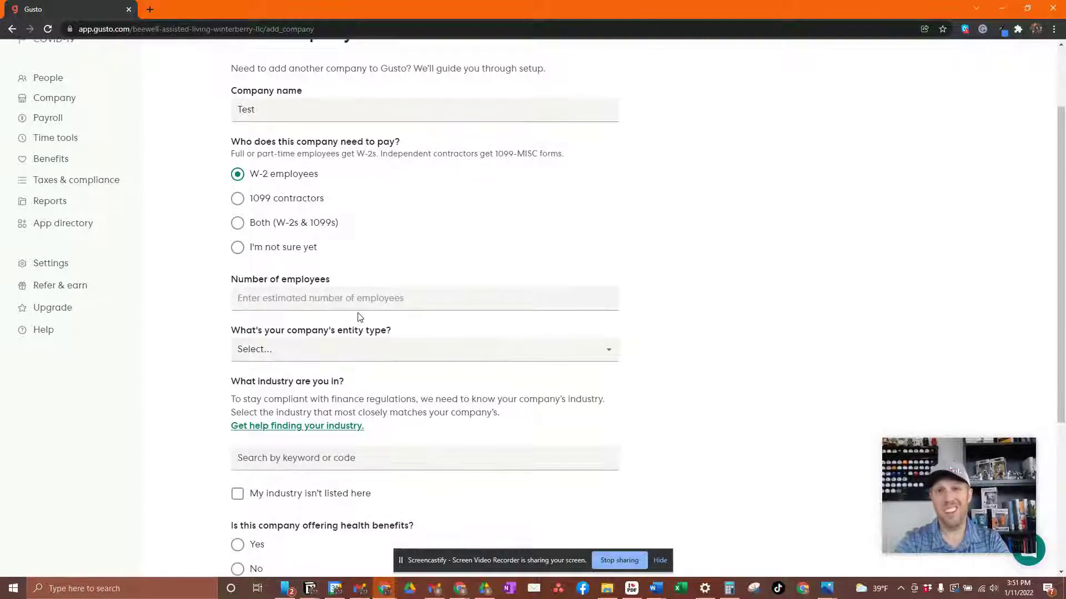
click(359, 302)
text(5)
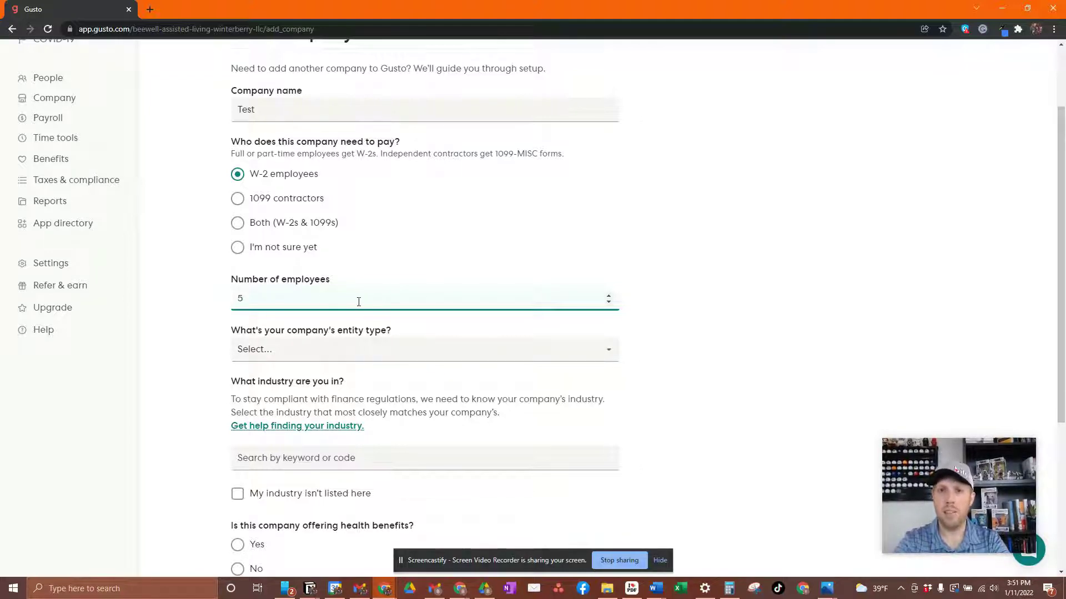
click(378, 359)
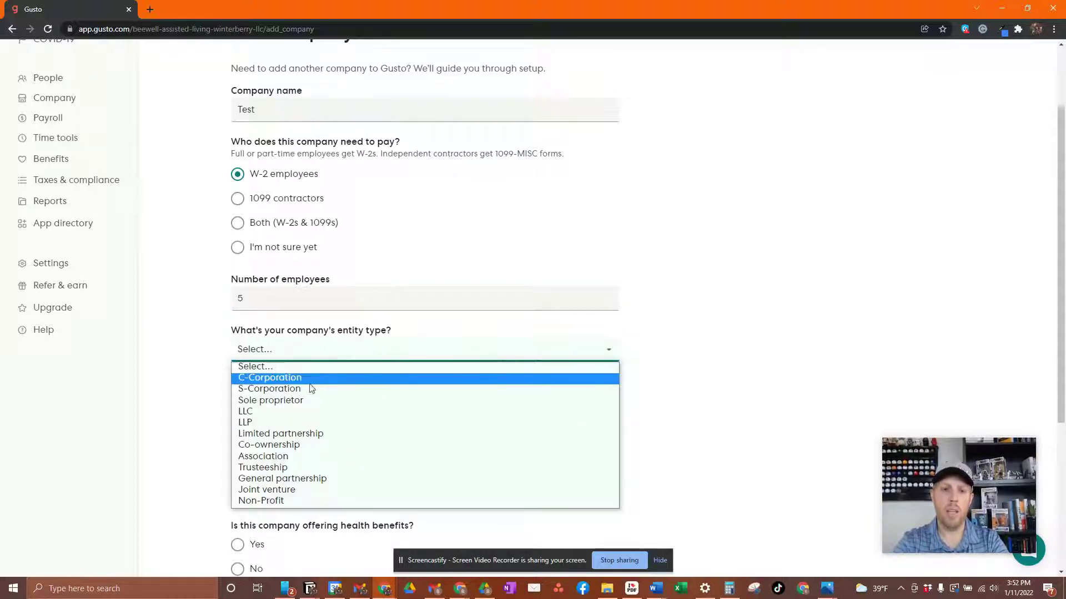
click(287, 412)
Search the industries for "assis" and choose Assisted Living Facilities for the Elderly.
scroll(334, 403, down, 2)
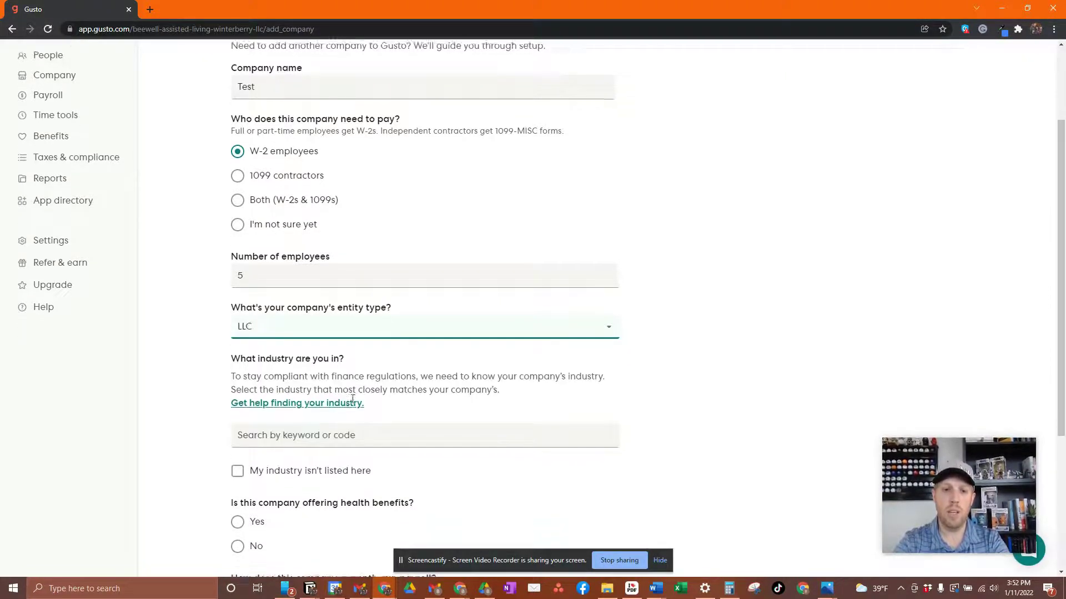
click(347, 389)
text(assis)
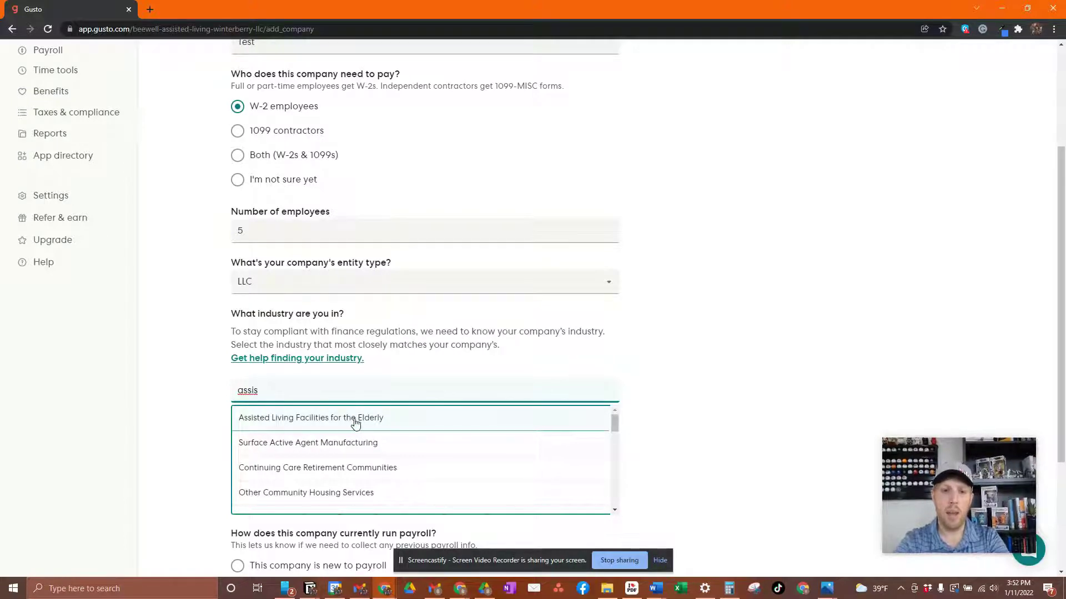
scroll(356, 423, down, 1)
scroll(355, 424, up, 1)
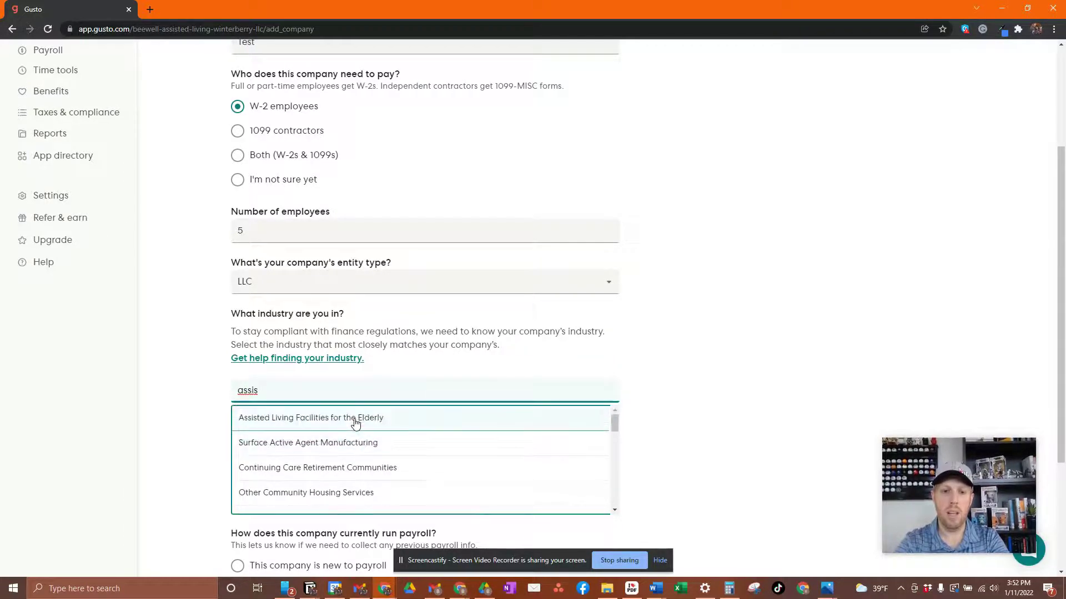
click(348, 423)
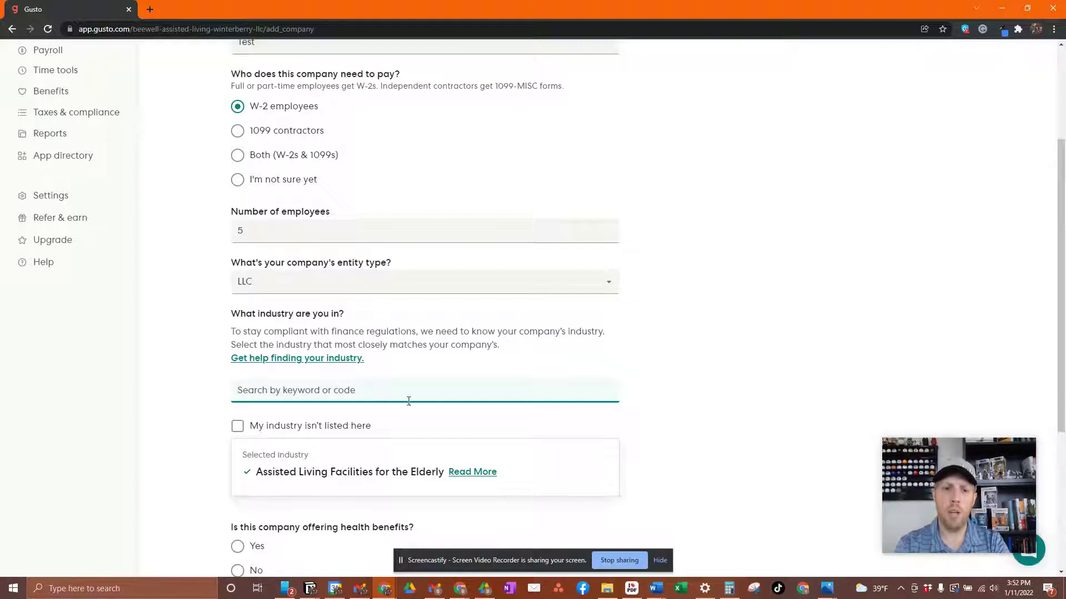
Mark the industry as not listed and describe it as "Dog grooming".
scroll(409, 401, down, 1)
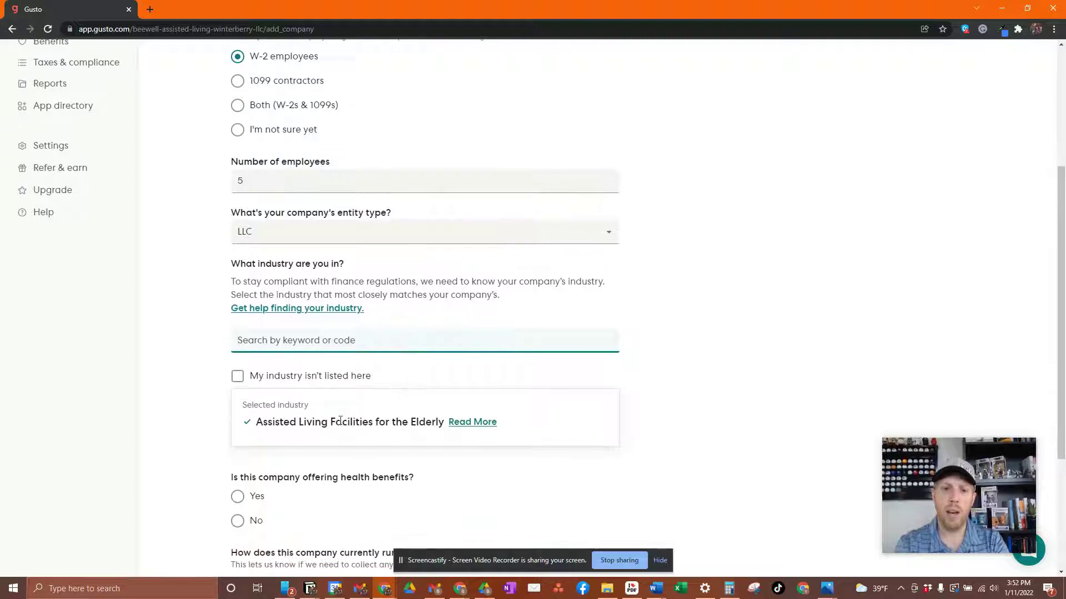
right_click(238, 381)
click(237, 378)
click(283, 410)
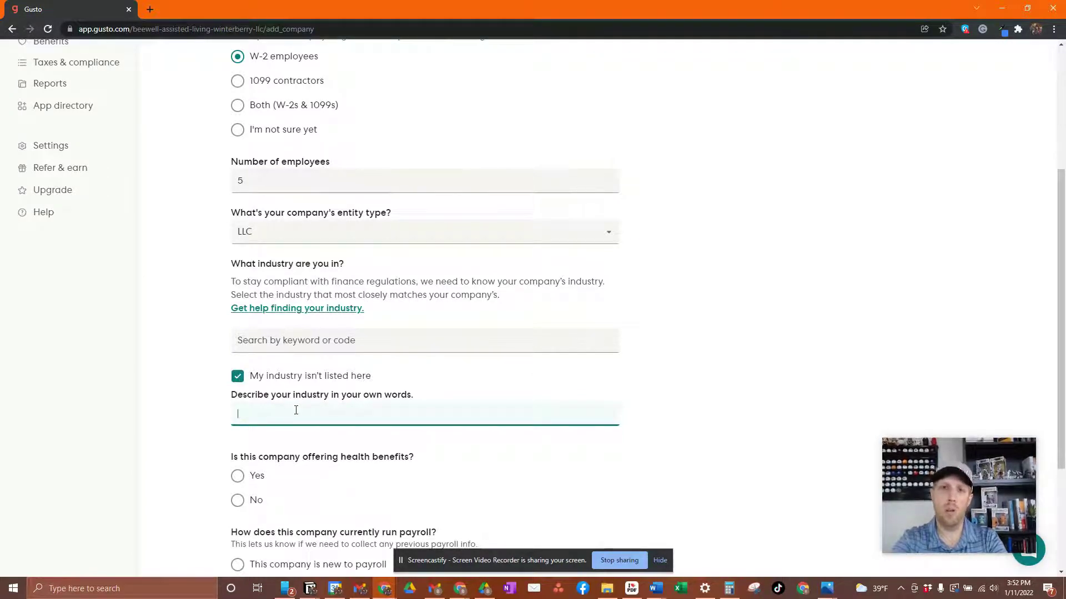
text(Dog grooming)
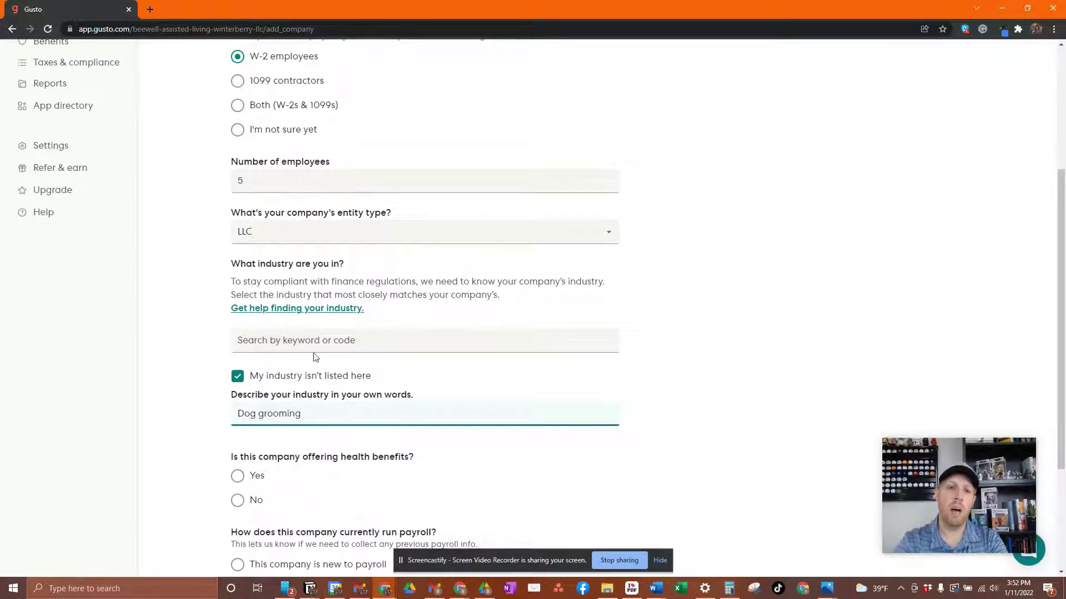
Search the industry list for "dog groom".
click(321, 339)
text(dog )
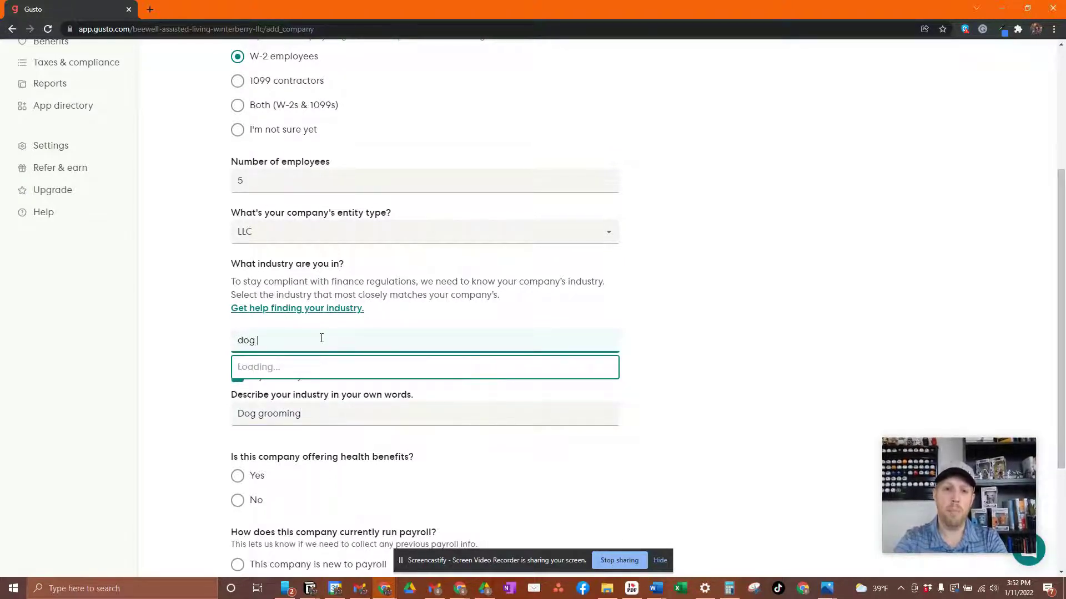
text(groom)
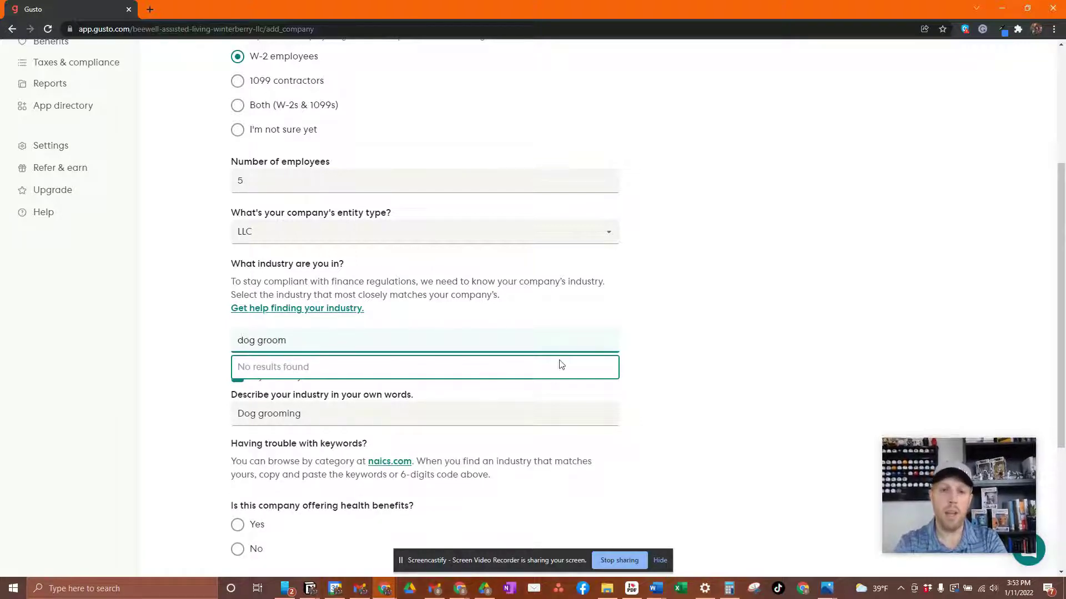
click(683, 395)
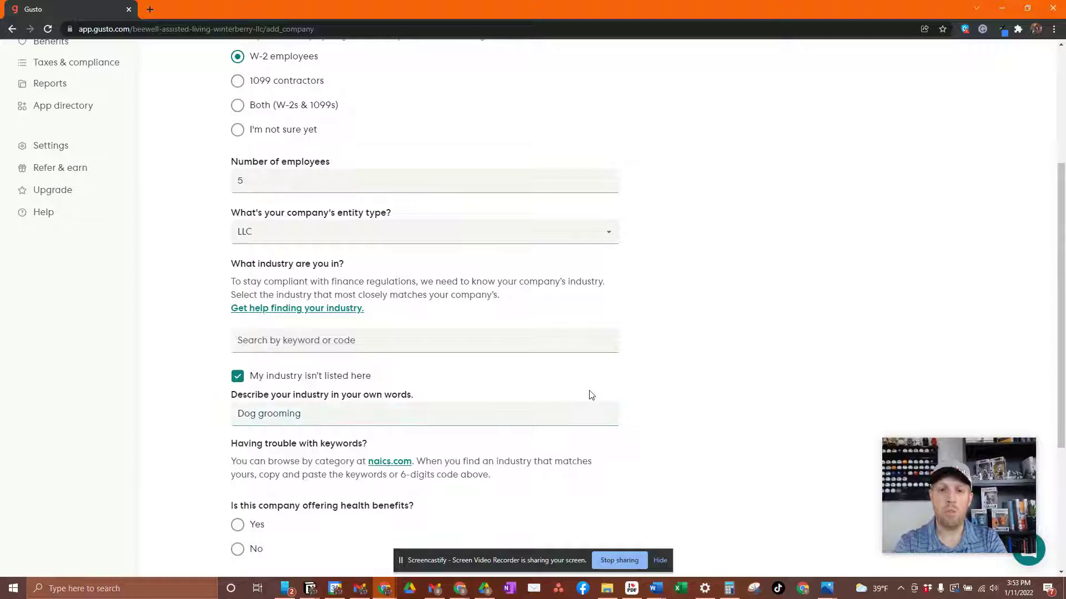
Replace the custom industry description with Assisted Living Facilities for the Elderly, found by searching for "assi".
scroll(590, 395, down, 2)
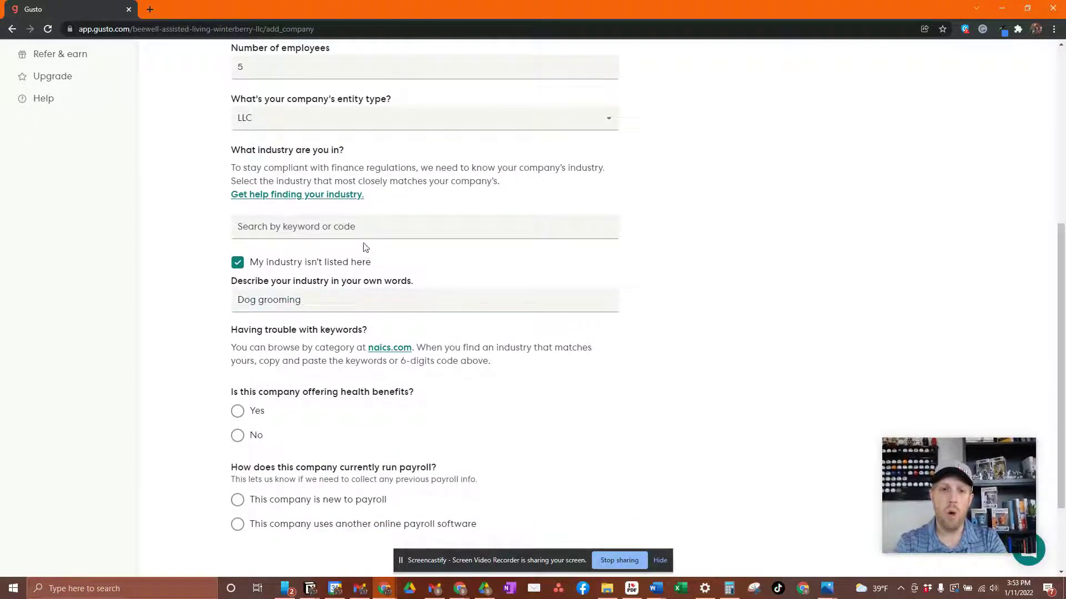
click(366, 233)
text(assi)
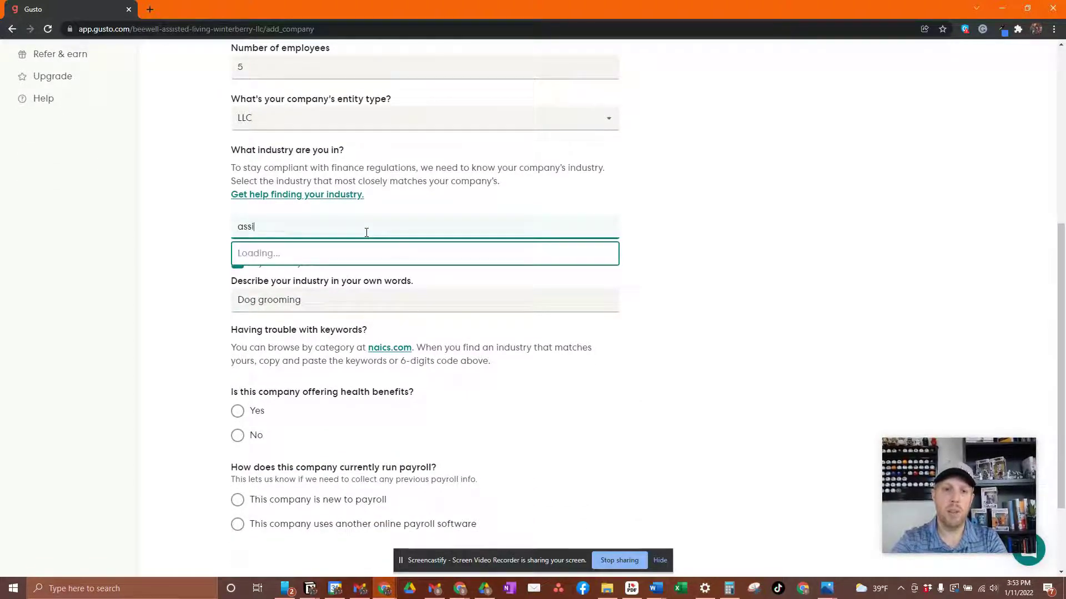
click(341, 254)
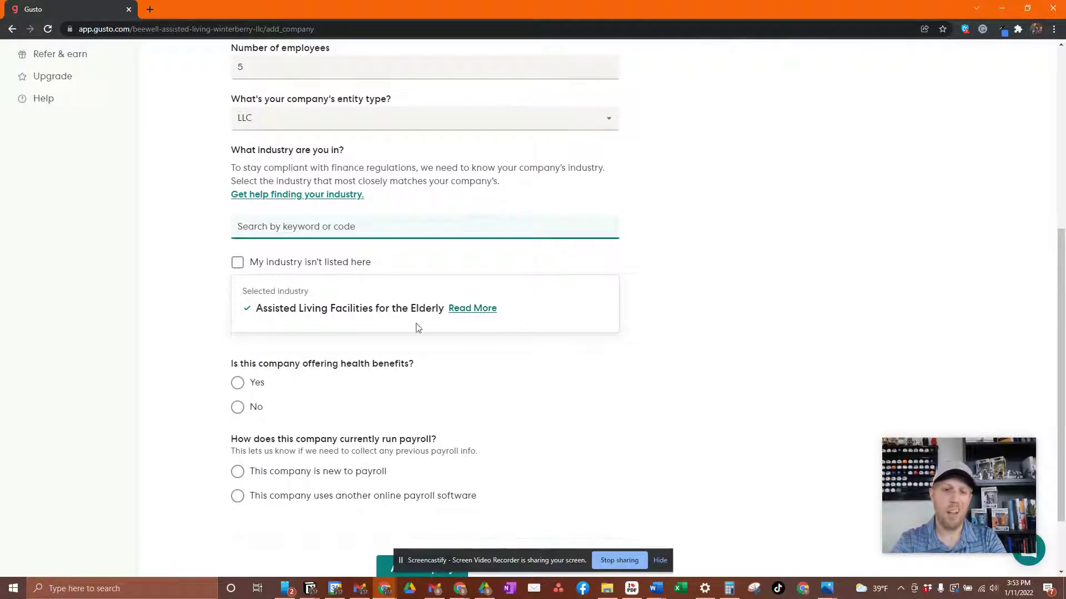
State that the company offers no health benefits and currently uses another online payroll software.
scroll(369, 333, down, 3)
click(238, 331)
scroll(282, 354, down, 1)
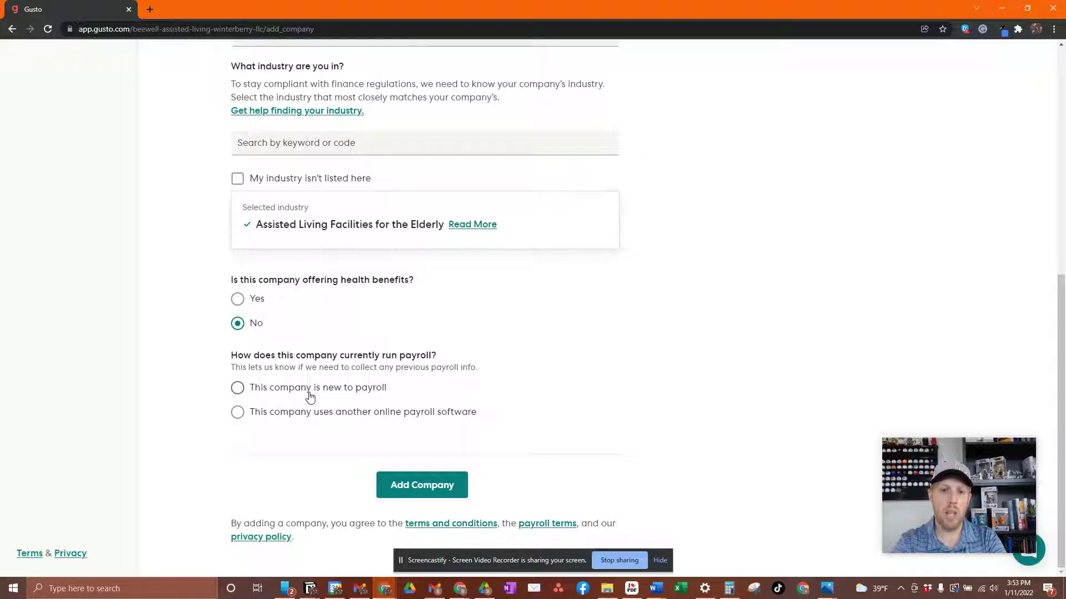
click(275, 392)
click(356, 416)
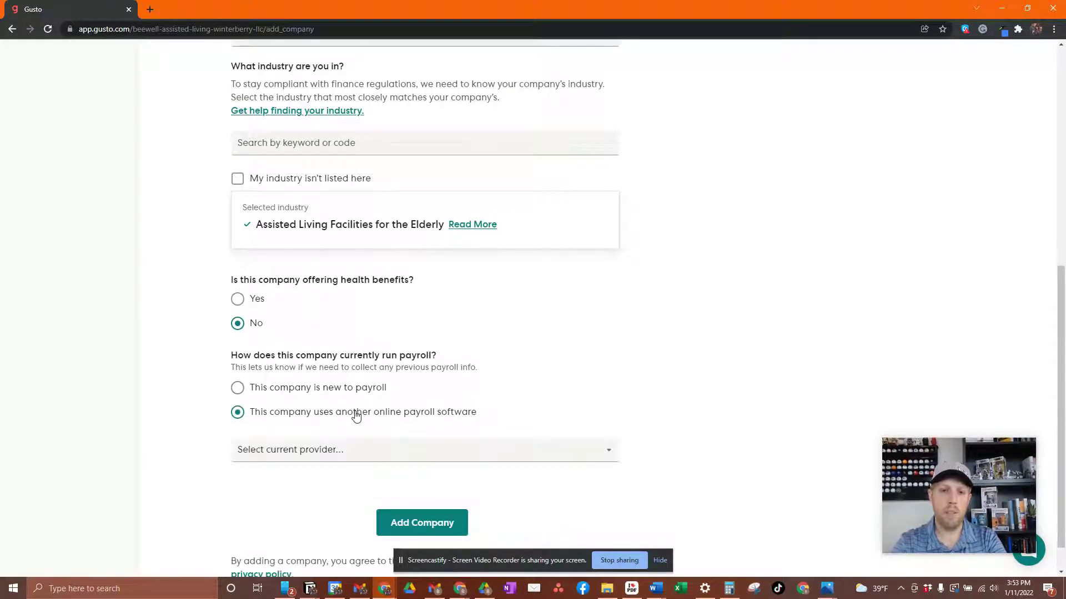
Choose ADP (other product) as the current payroll provider and add the company.
scroll(429, 416, down, 1)
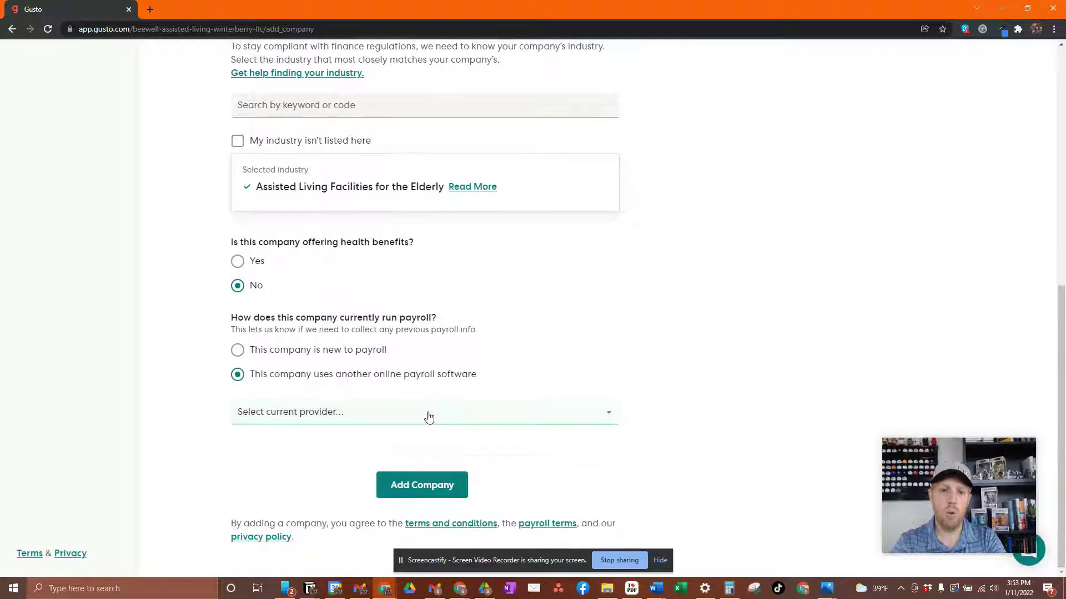
click(429, 416)
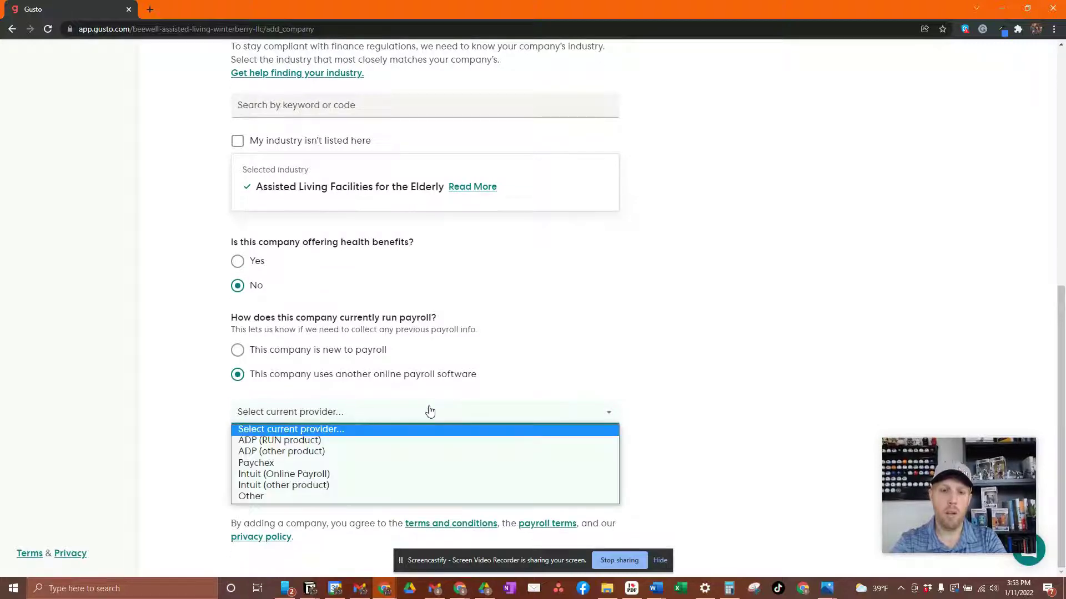
click(343, 455)
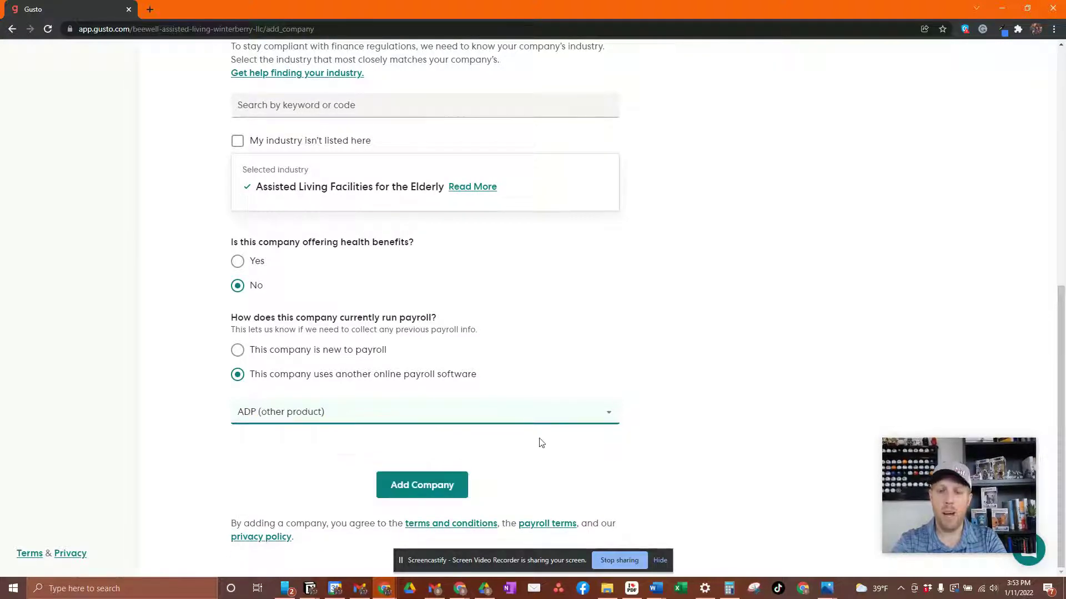
click(422, 485)
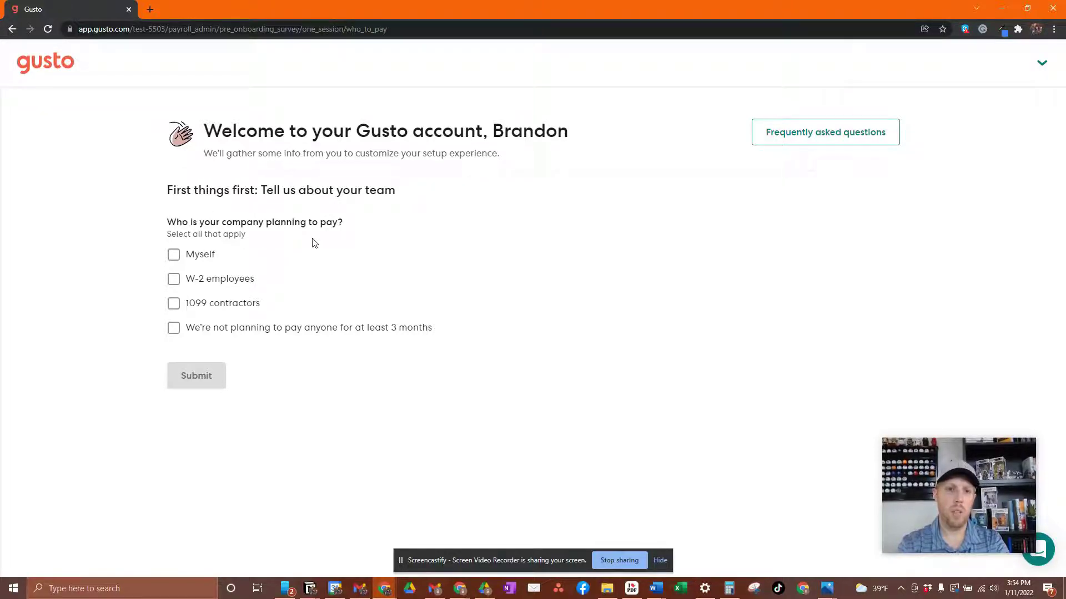
State that the company plans to pay Myself and W-2 employees, and submit the answer.
click(178, 257)
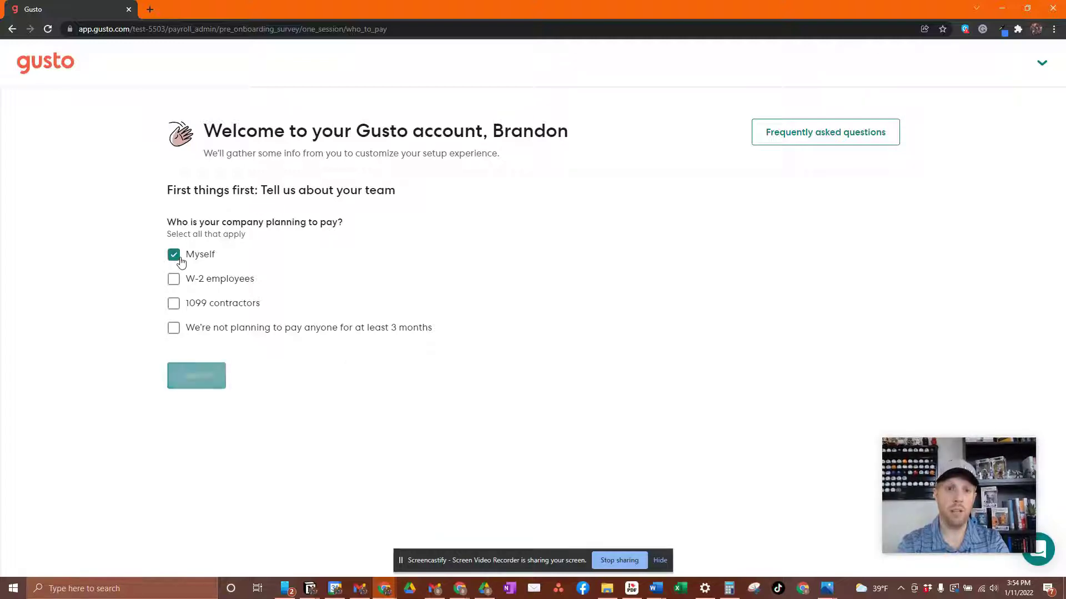
click(175, 278)
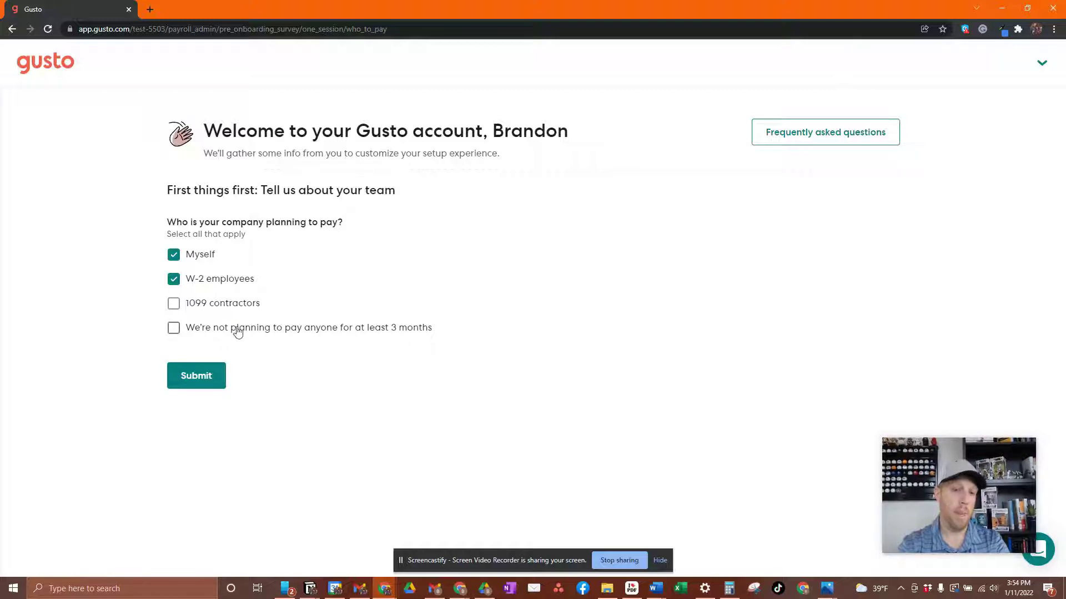
click(196, 372)
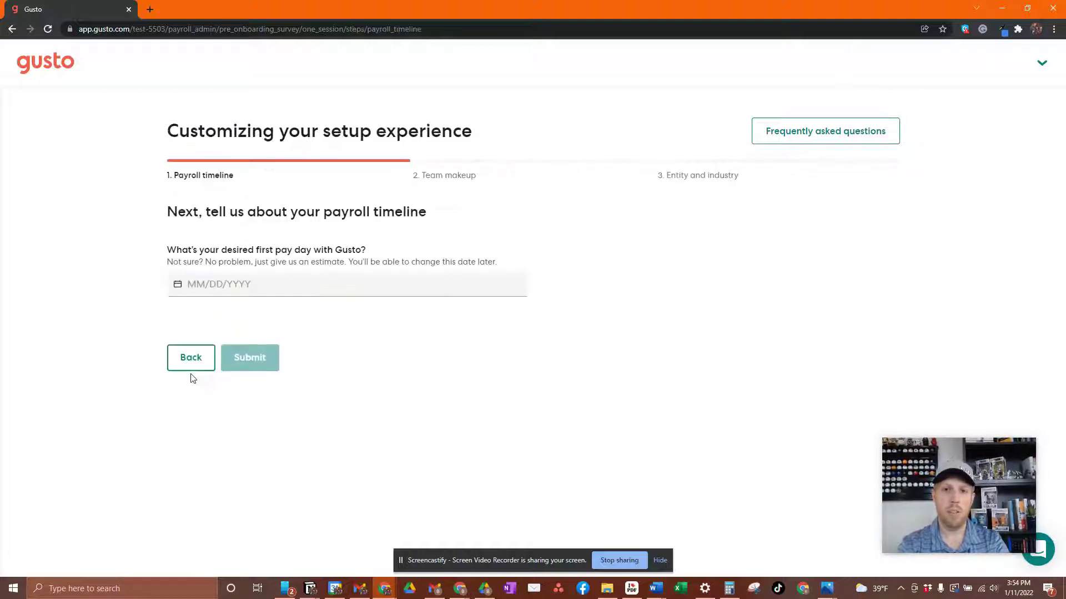
Submit the payroll timeline with 01/24/2022 as the desired first pay day and No for having run payroll in 2022.
click(255, 285)
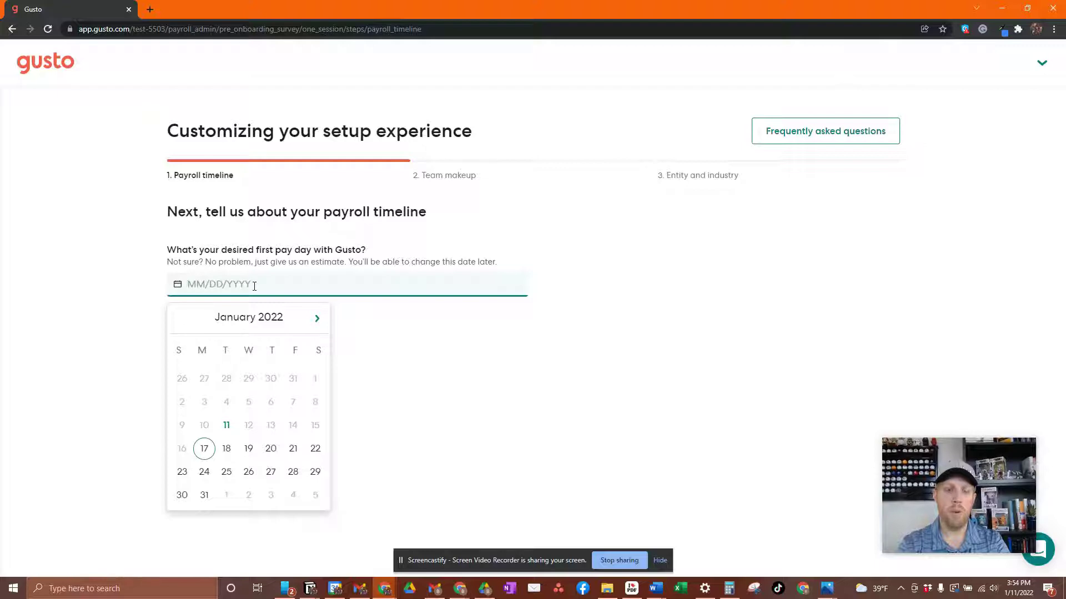
click(205, 471)
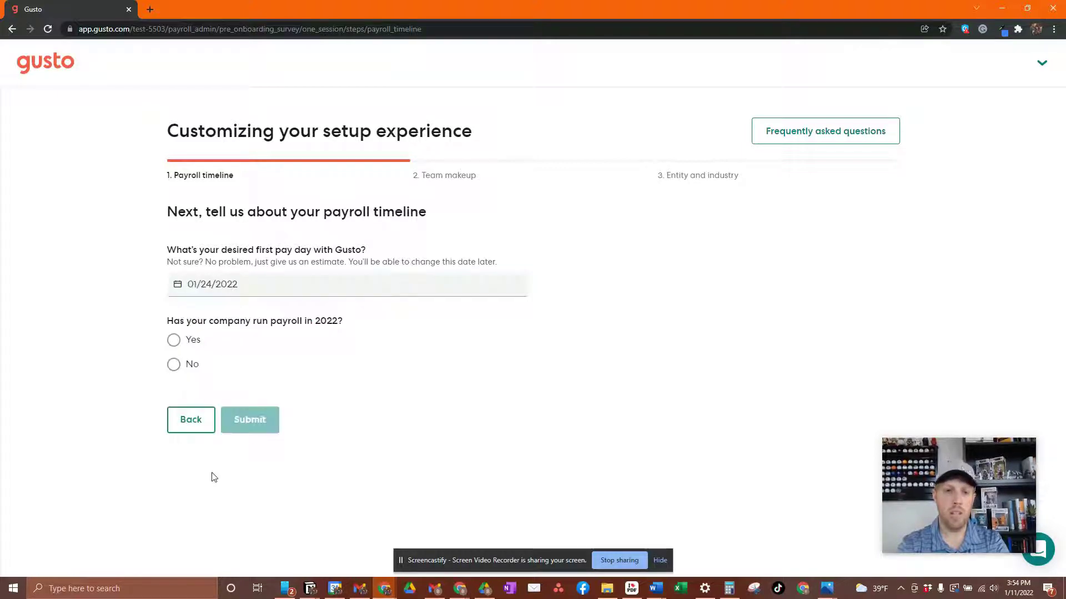
click(174, 366)
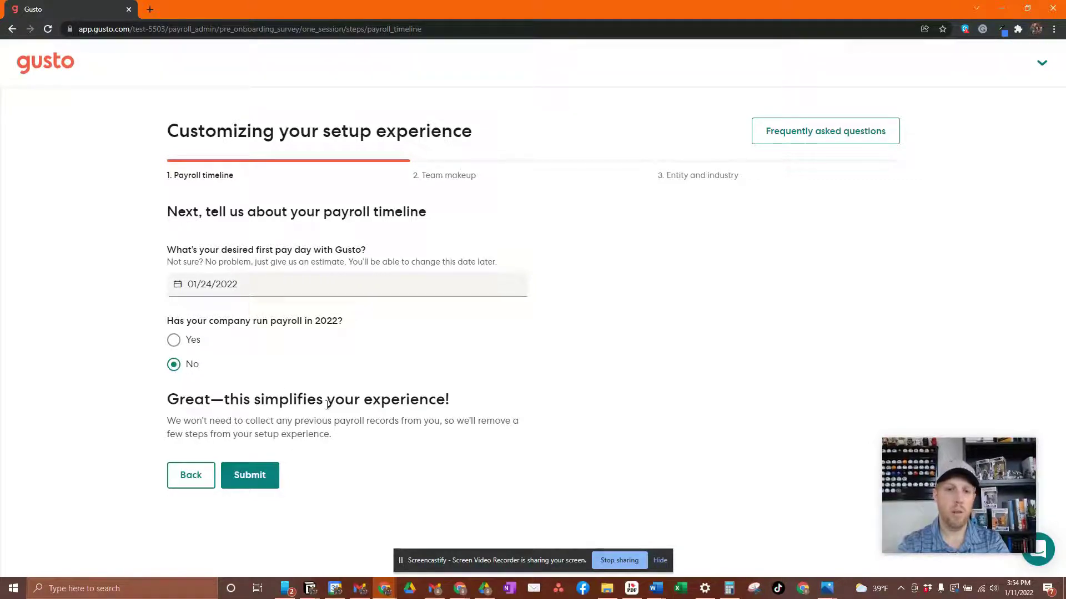
click(174, 342)
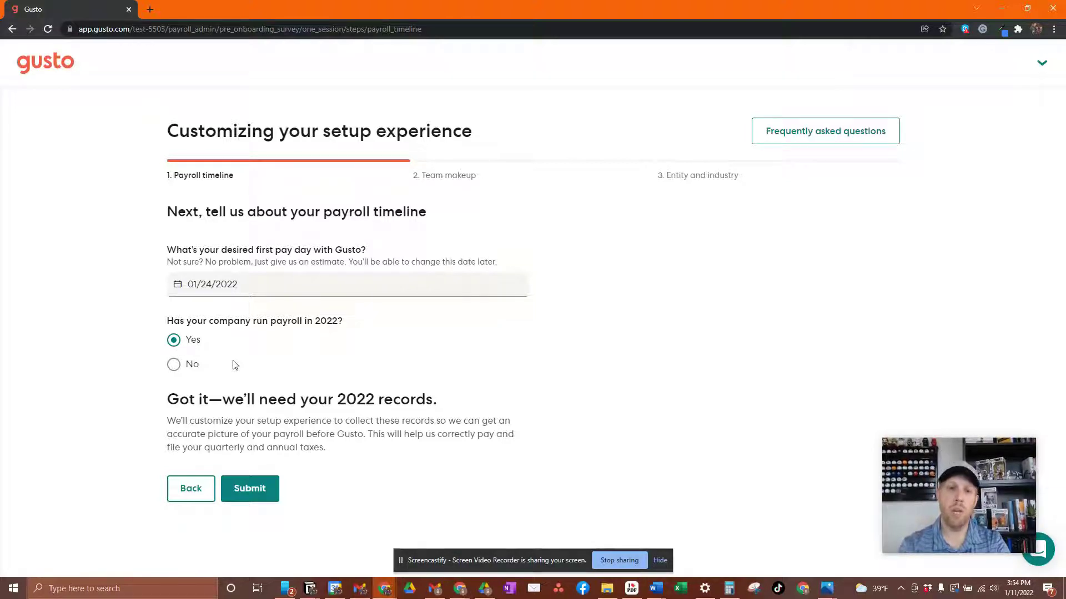
click(190, 371)
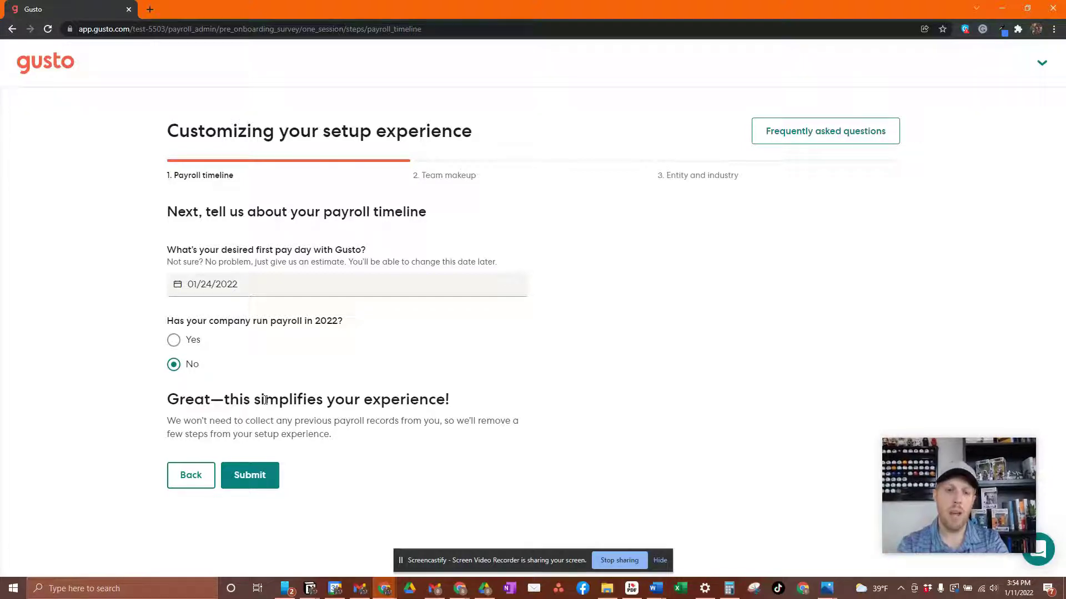
click(249, 475)
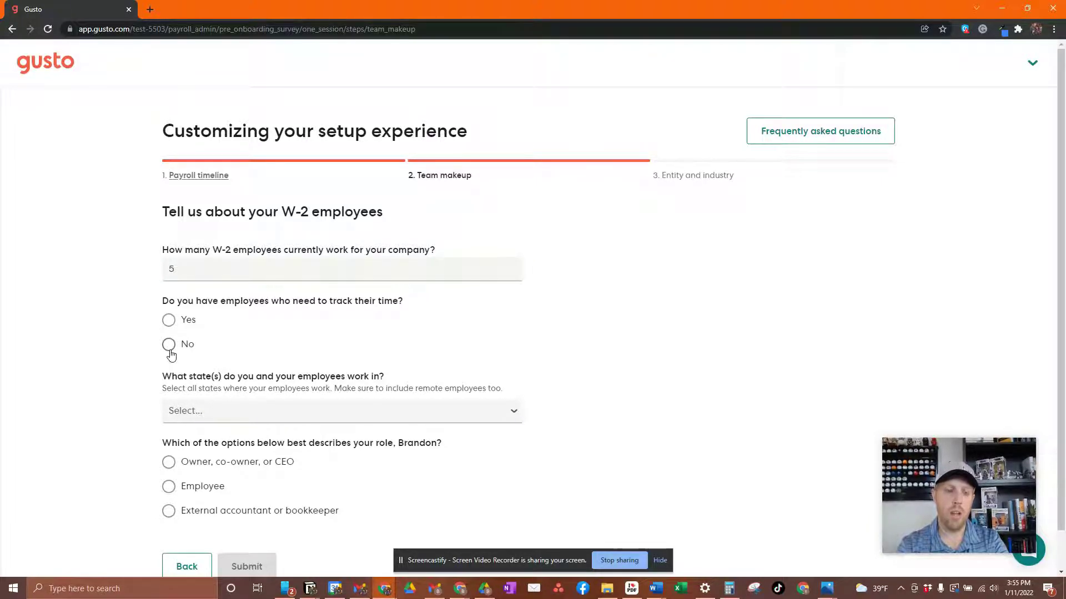
Submit the team makeup with no employee time tracking, Alaska as the work state and Owner, co-owner, or CEO as the role.
click(171, 327)
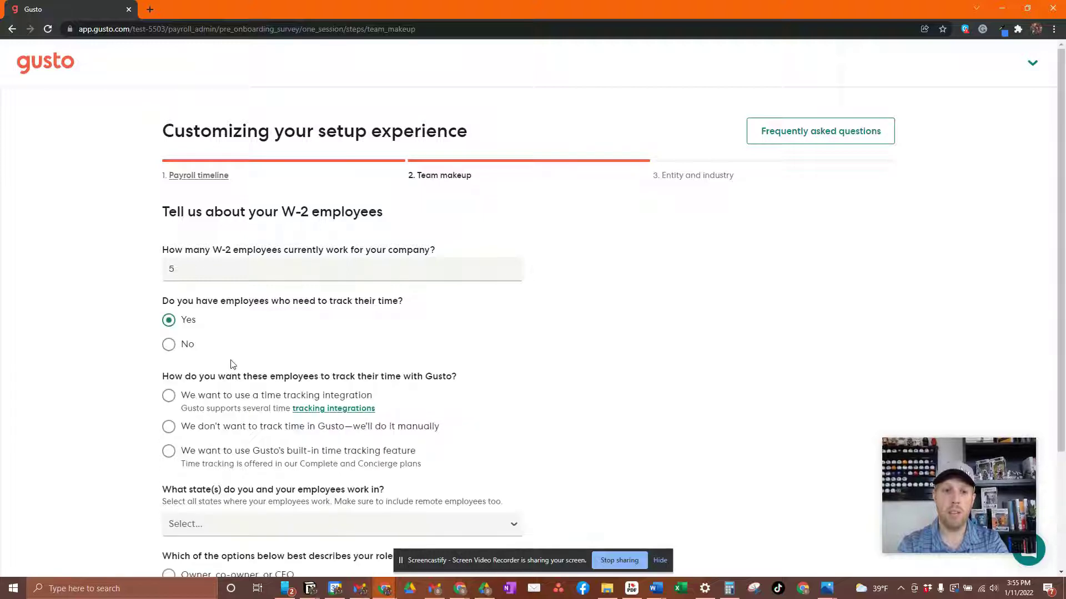
scroll(230, 362, down, 2)
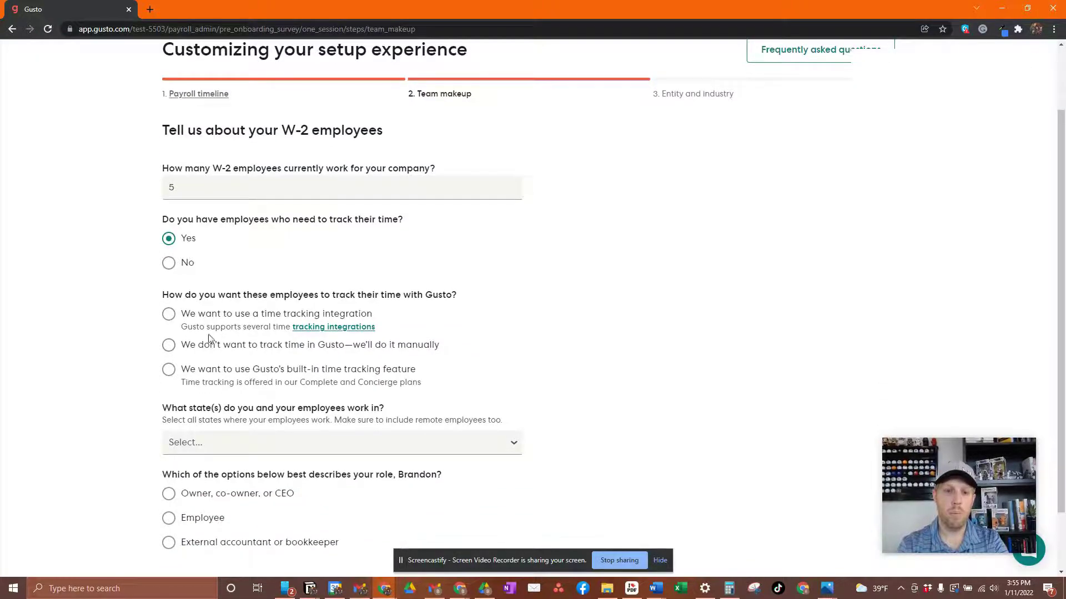
click(172, 264)
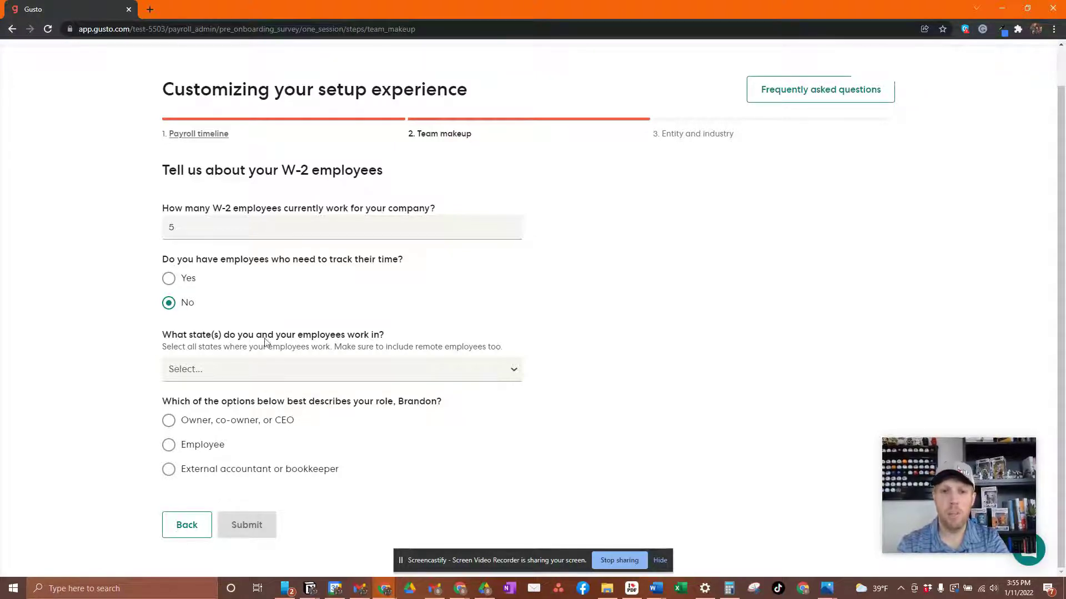
click(247, 374)
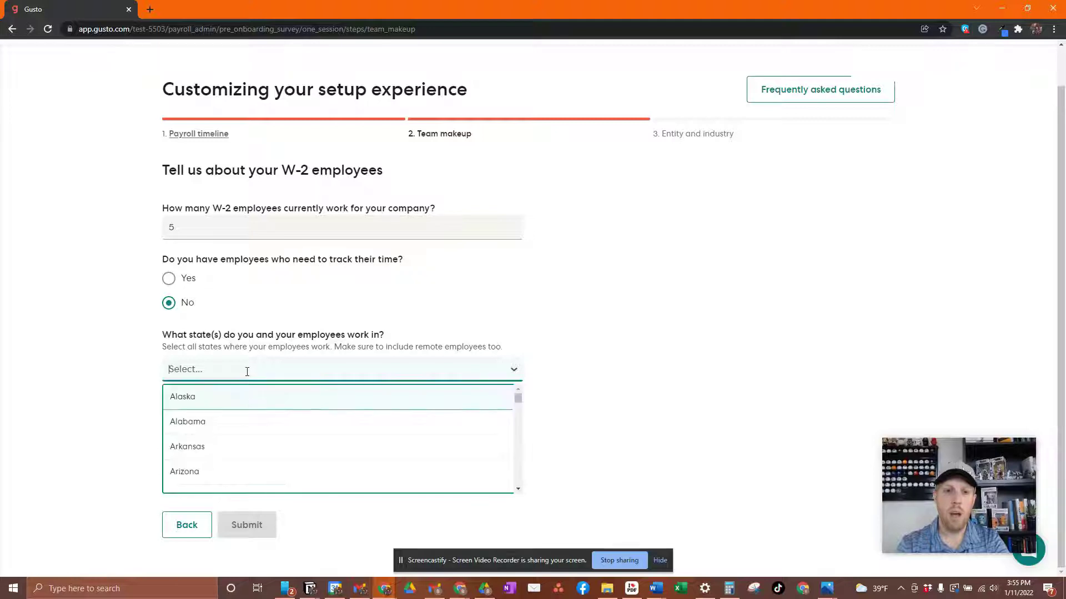
click(203, 404)
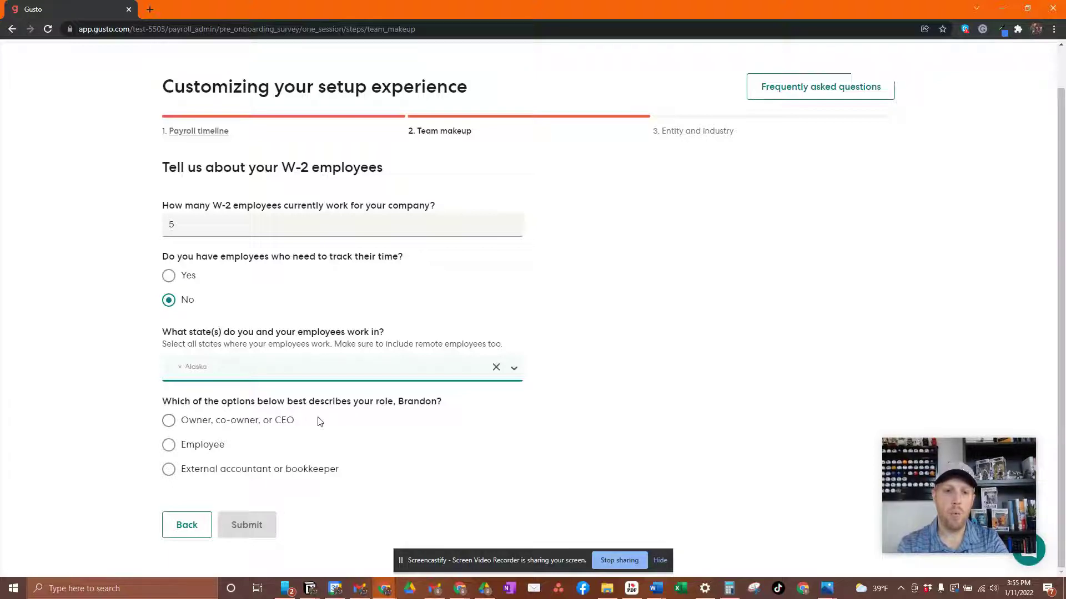
click(169, 421)
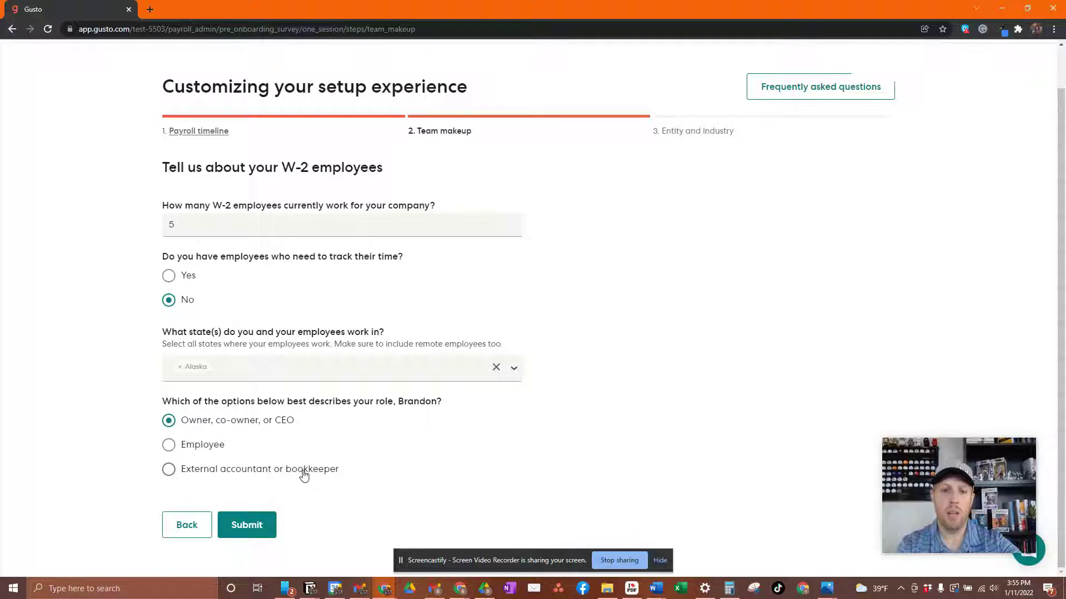
click(260, 531)
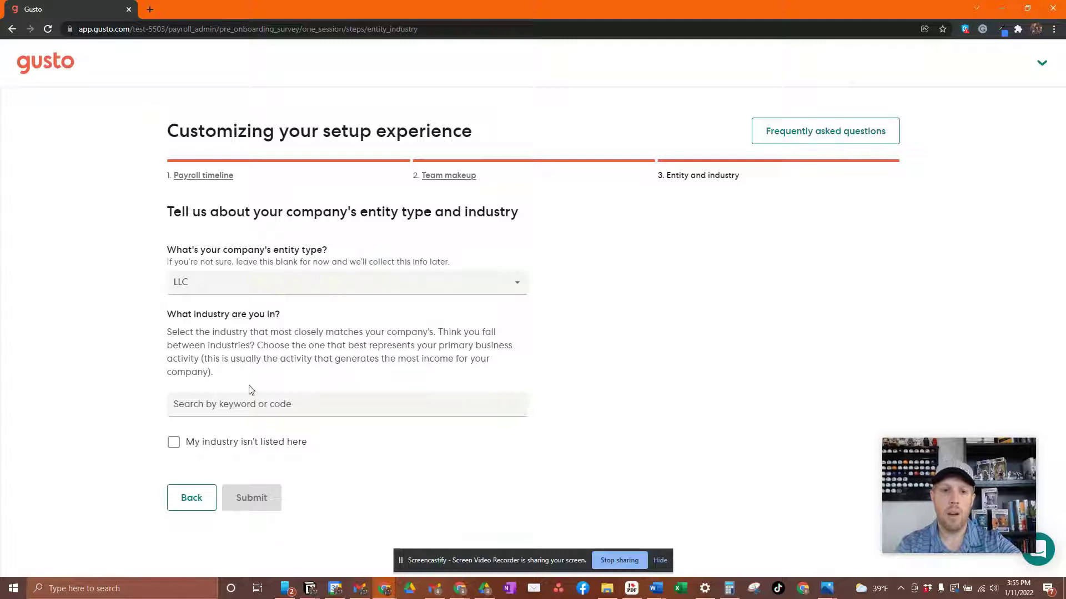
Search the industries for "assi", choose Assisted Living Facilities for the Elderly and submit the entity and industry answers.
click(240, 404)
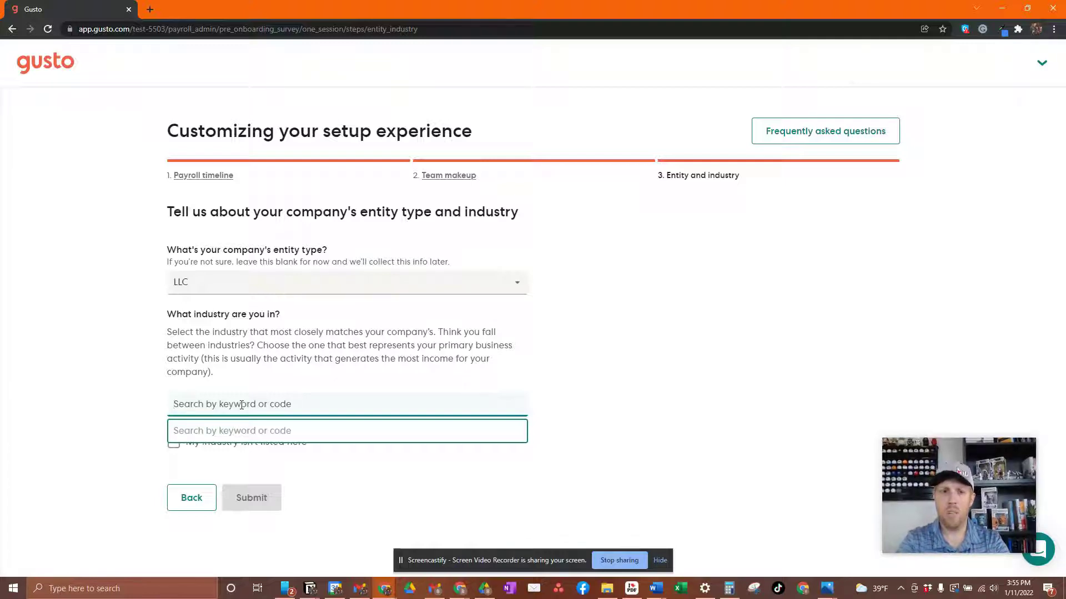
text(assi)
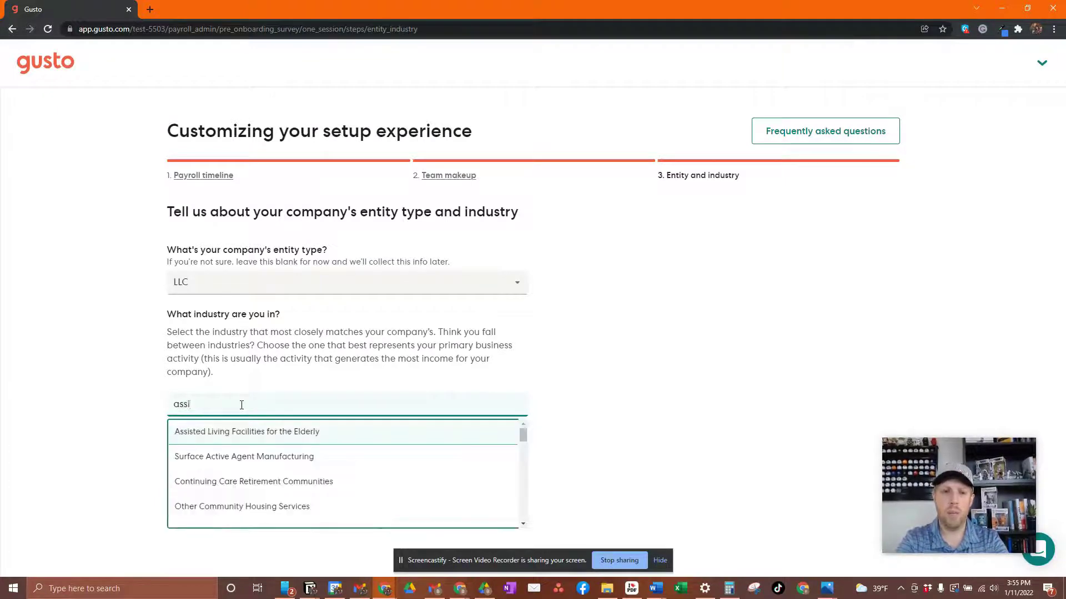
click(251, 438)
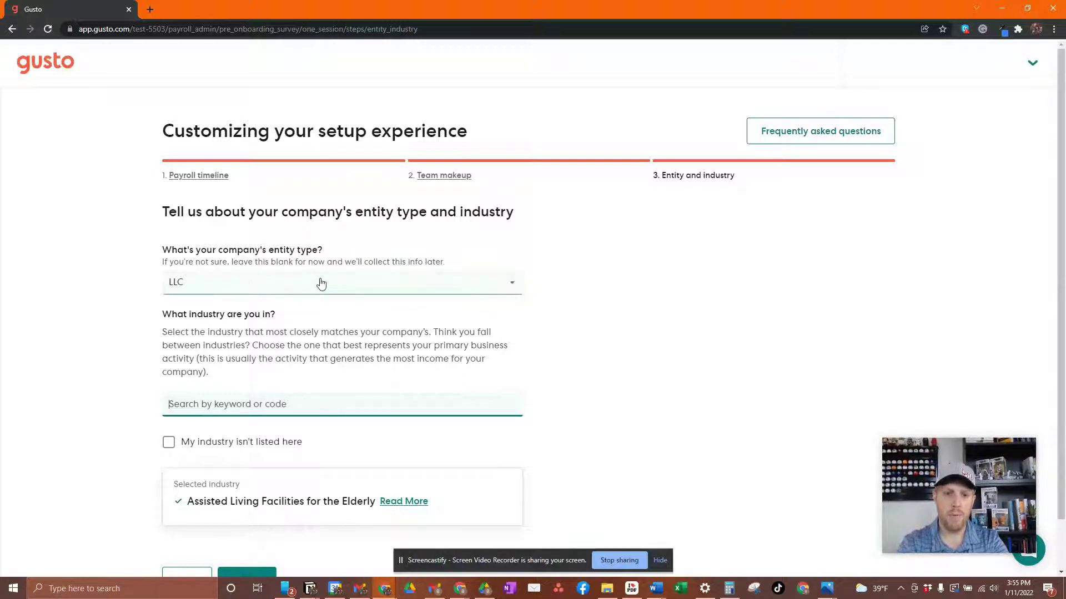
scroll(366, 315, down, 1)
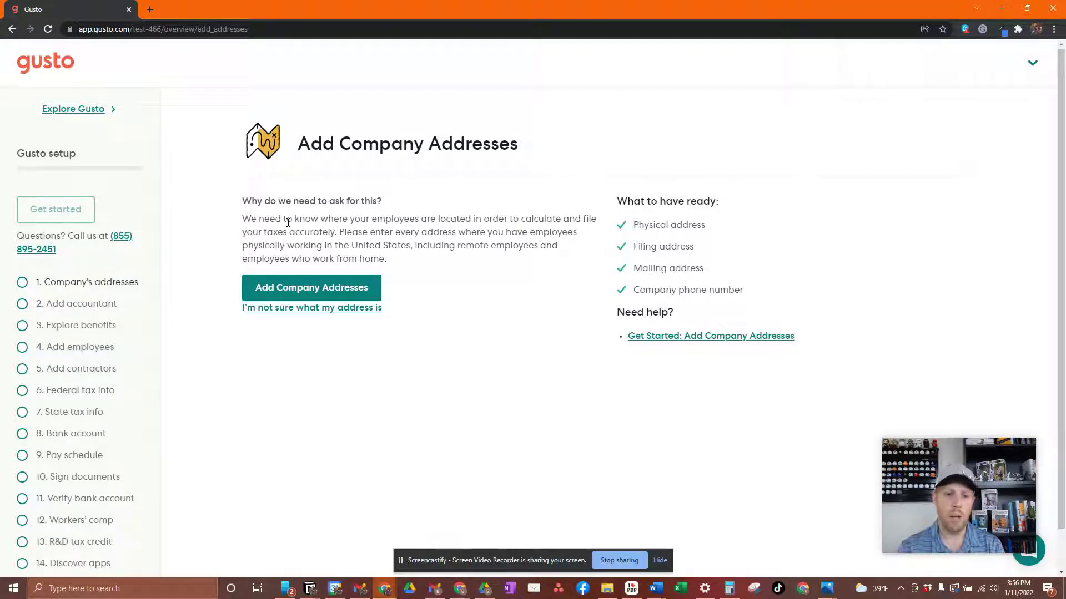
Look at the form for adding company addresses and the form for adding an accountant or bookkeeper.
drag(288, 222, 83, 303)
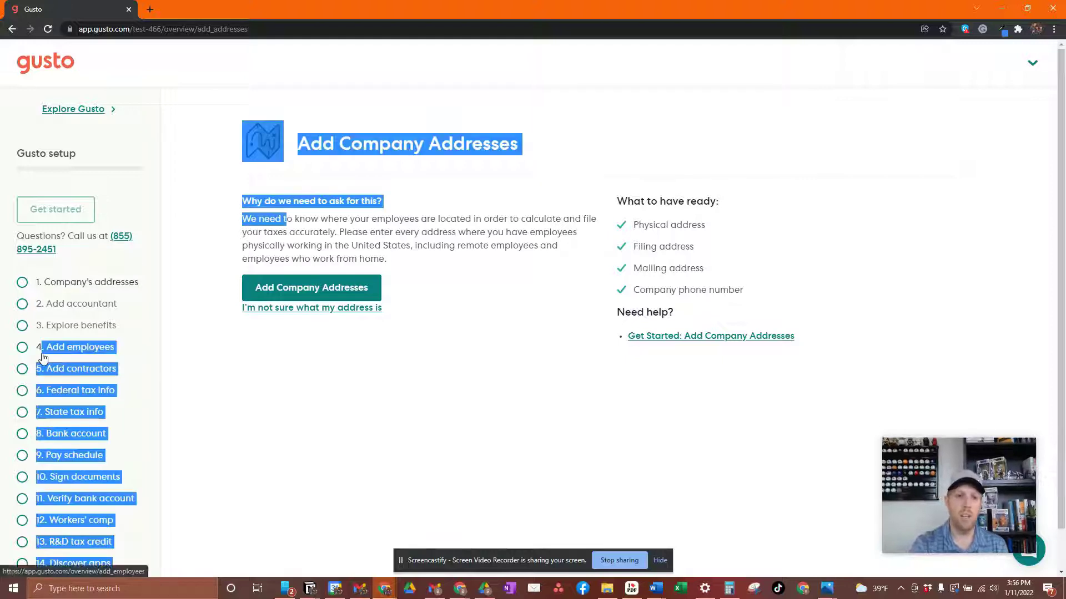
click(187, 331)
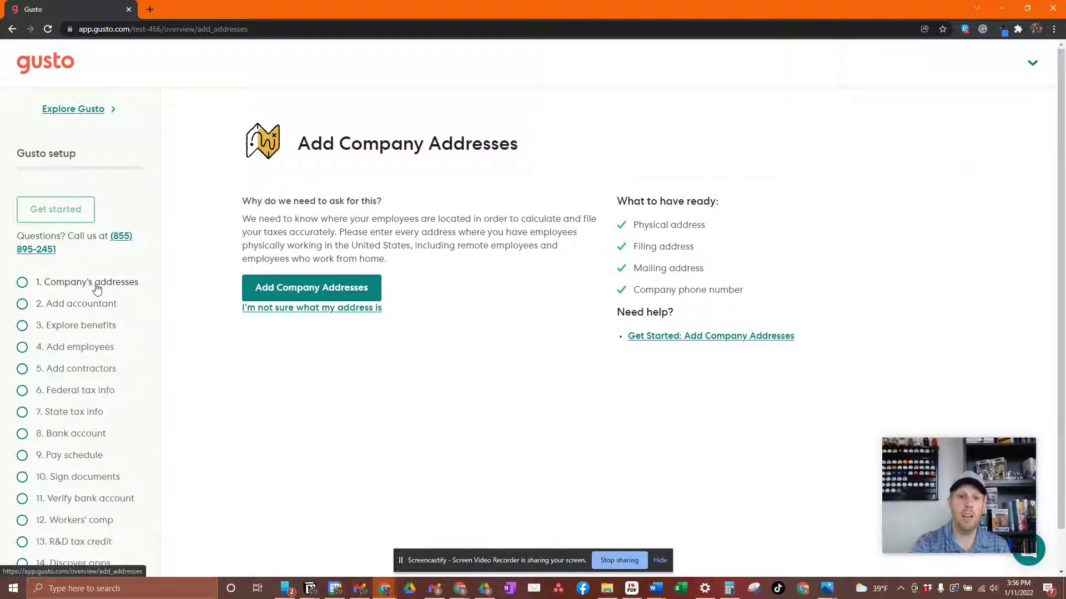
click(336, 297)
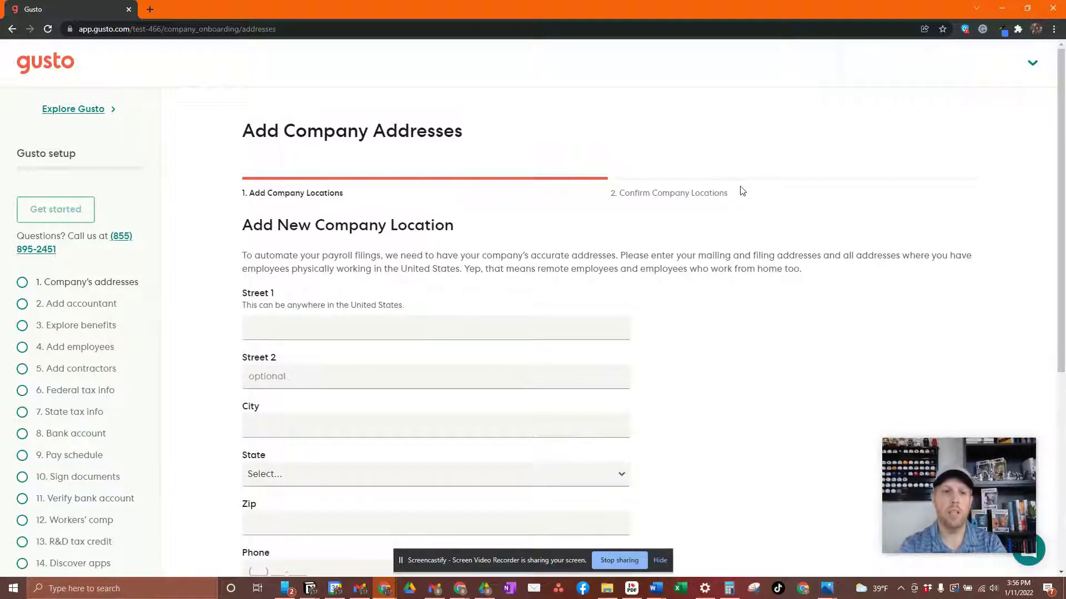
click(115, 310)
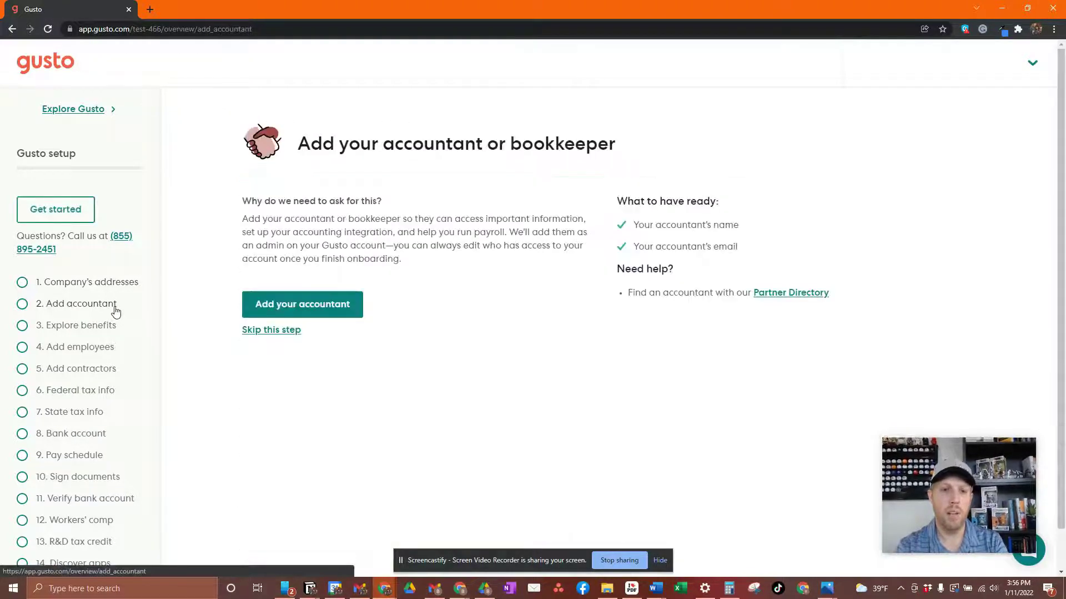
click(281, 306)
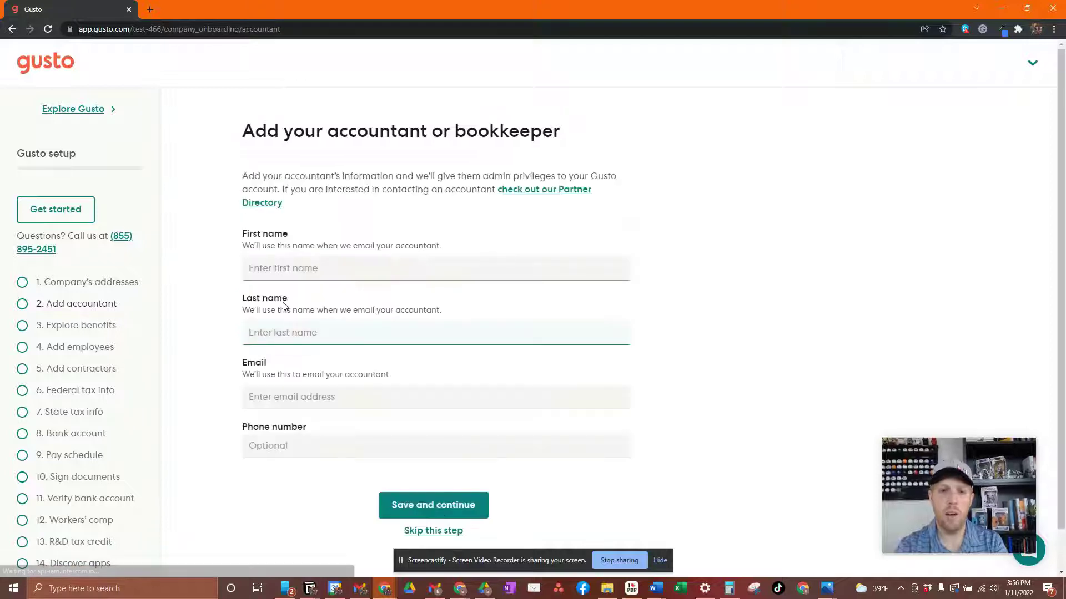
View the setup steps for exploring health benefits and adding employees.
click(91, 327)
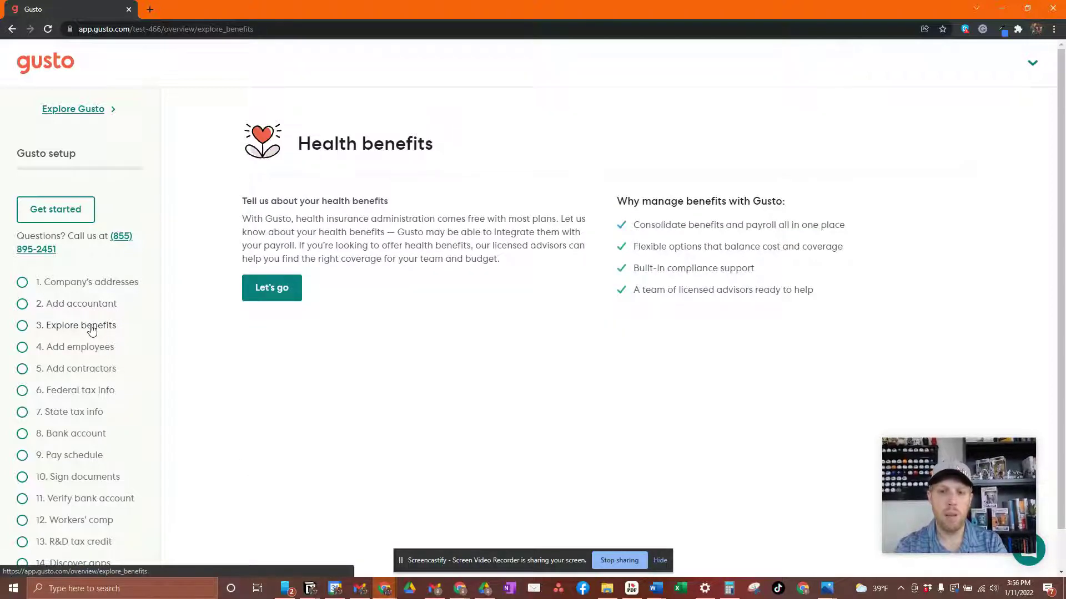
scroll(92, 329, down, 1)
click(81, 306)
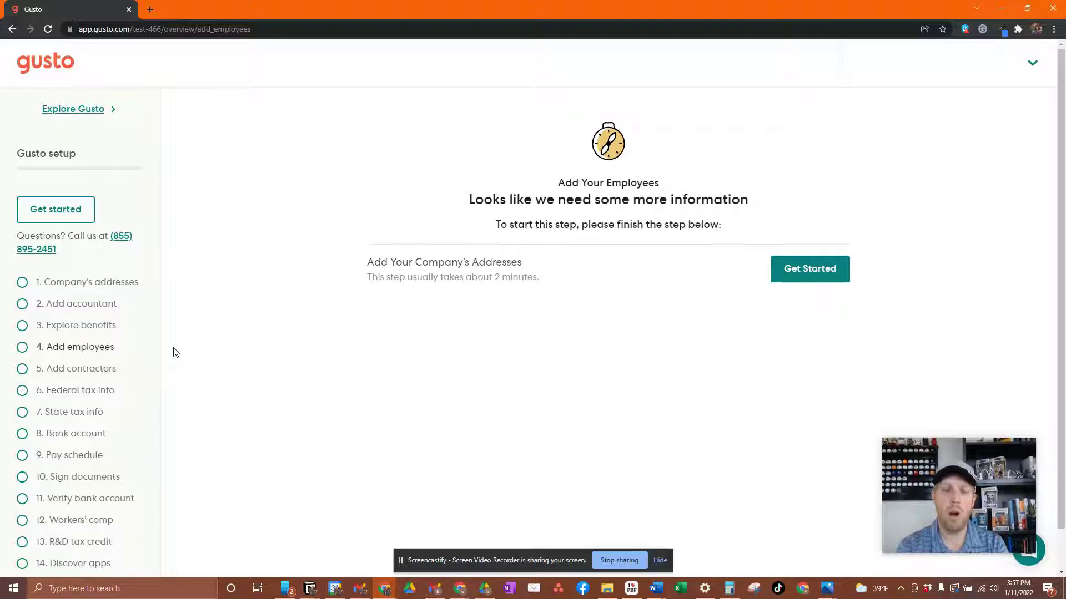
Skip the setup step for adding contractors.
click(72, 370)
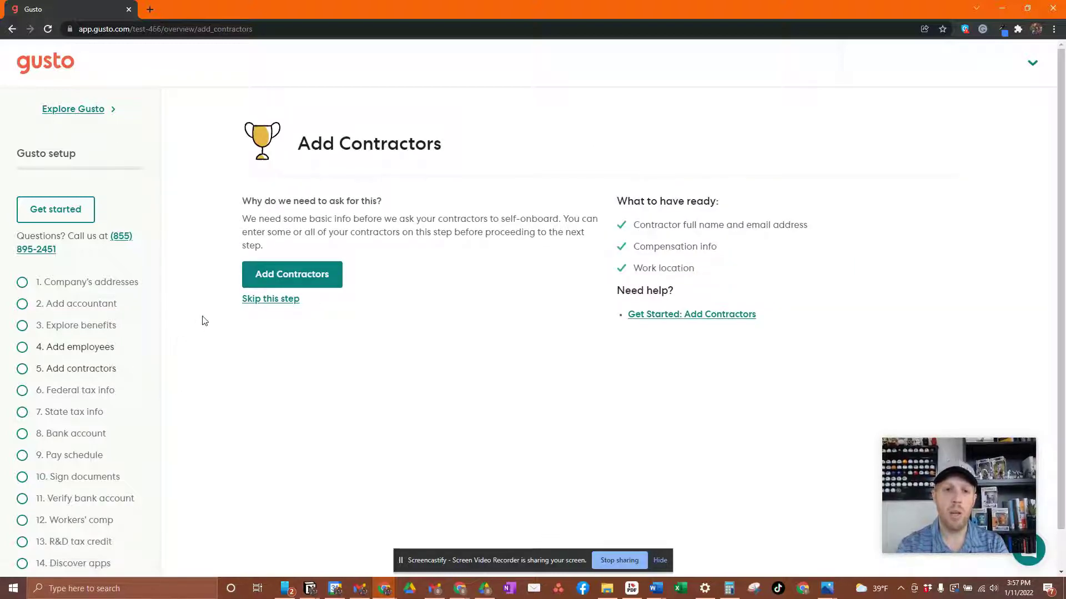
click(278, 299)
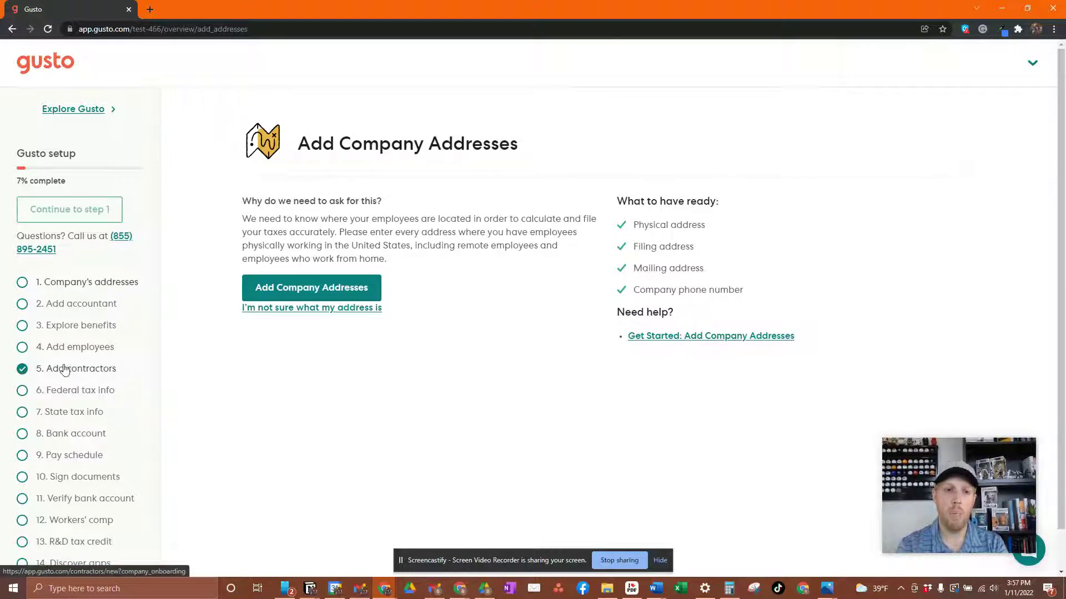
Review the setup steps for federal tax info, state tax info and the bank account.
click(118, 393)
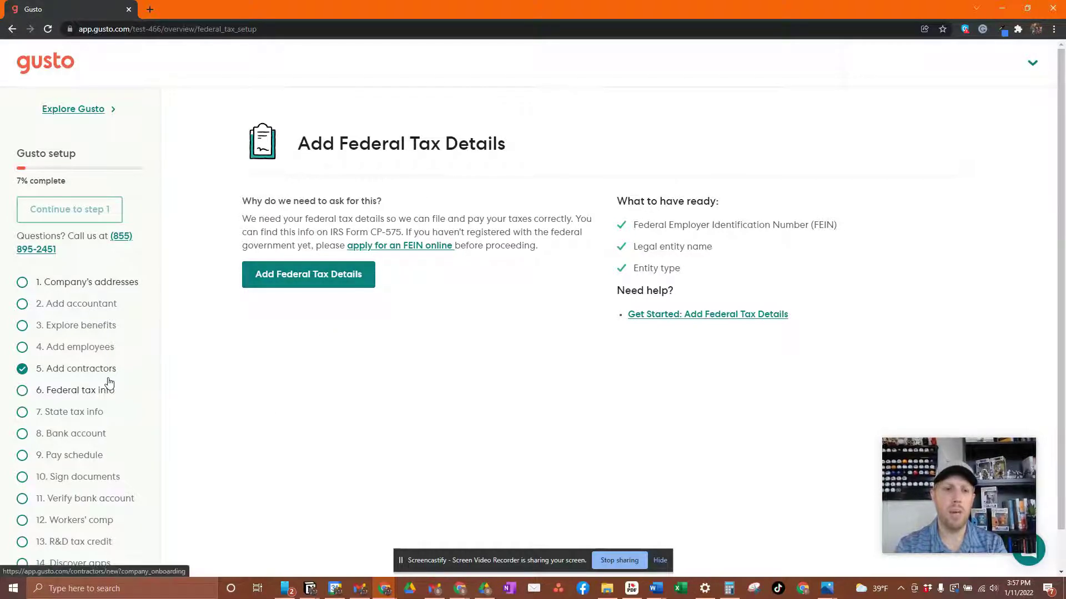
scroll(108, 380, down, 1)
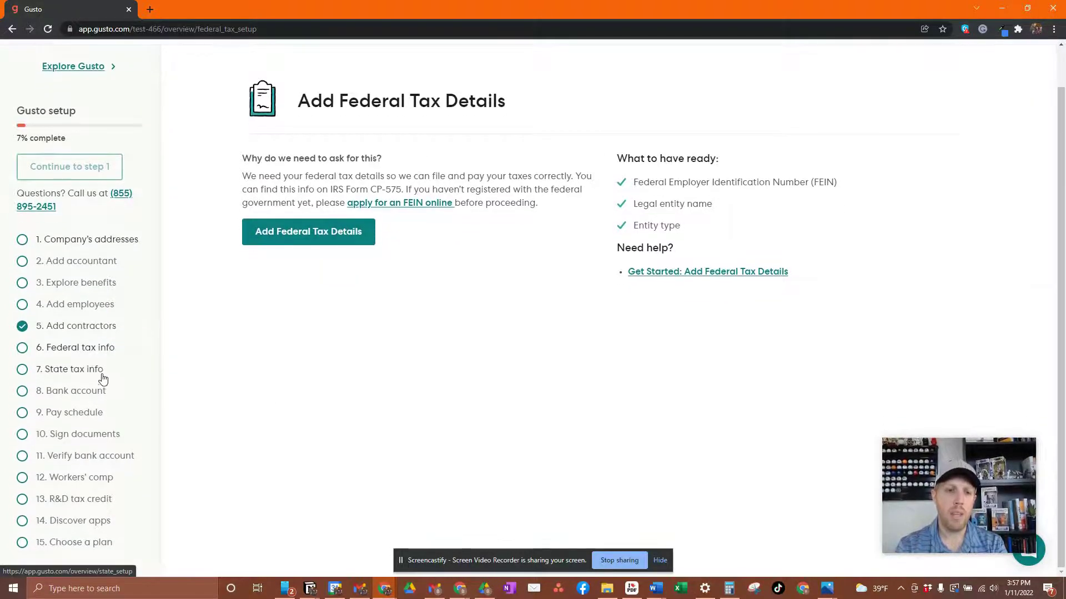
click(103, 378)
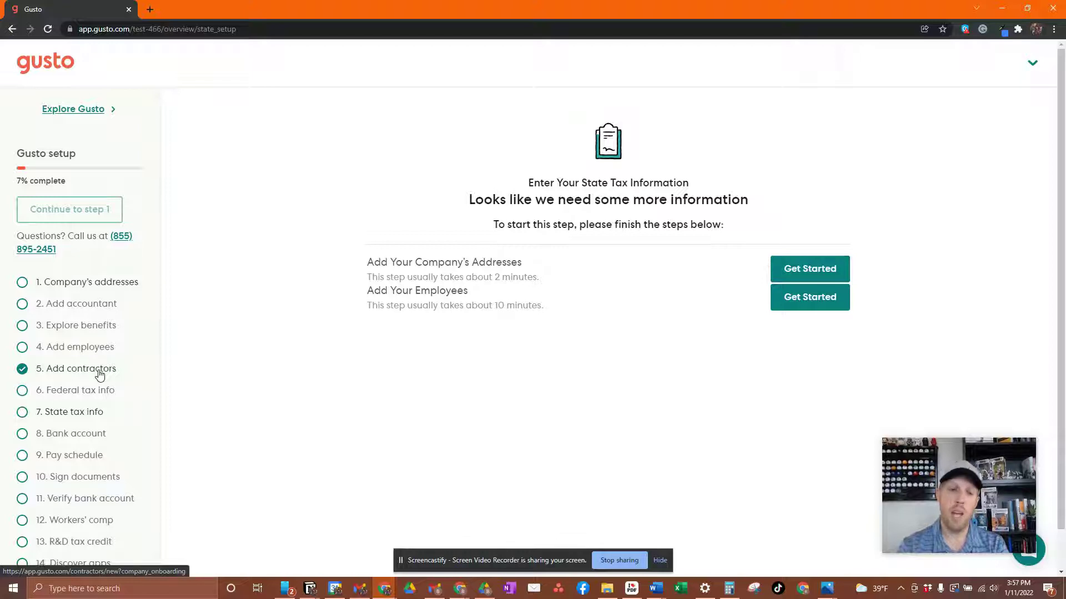
click(71, 434)
Start a single pay schedule for all employees and set its first pay date to 01/21/2022.
click(72, 456)
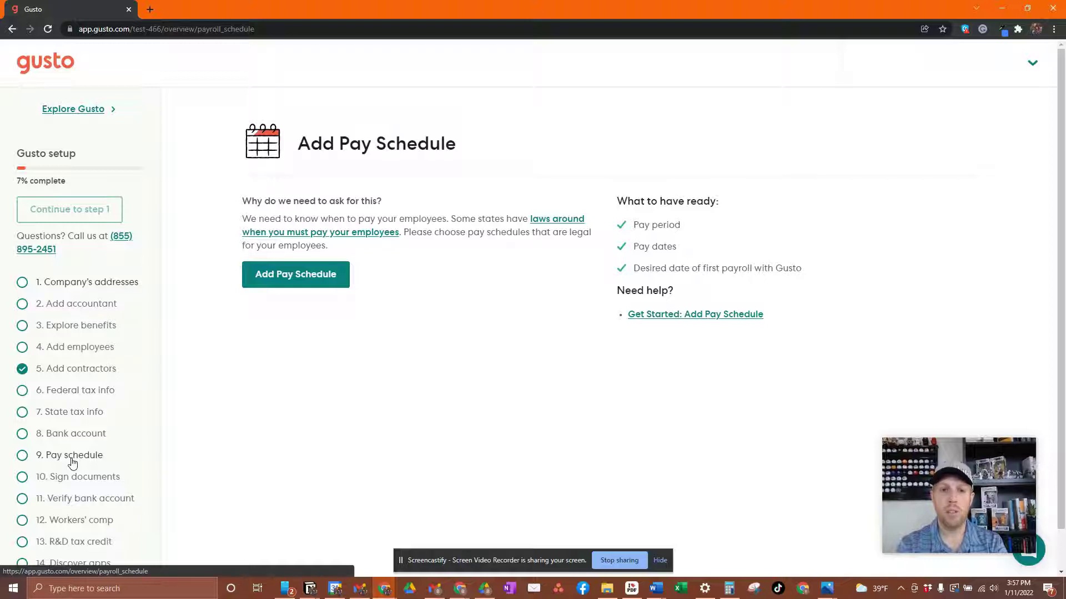
click(311, 285)
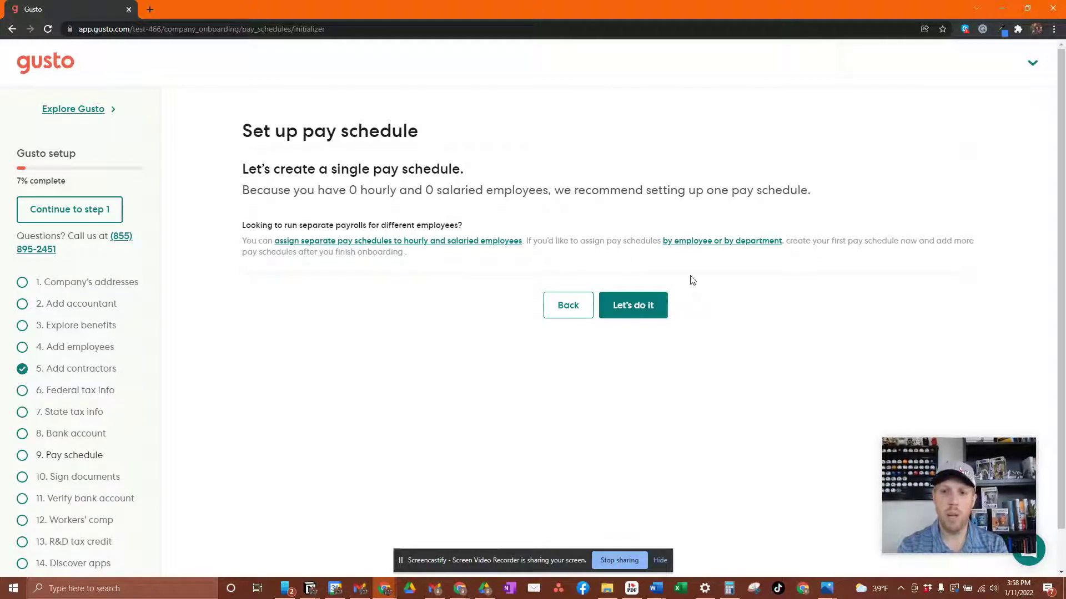
click(636, 307)
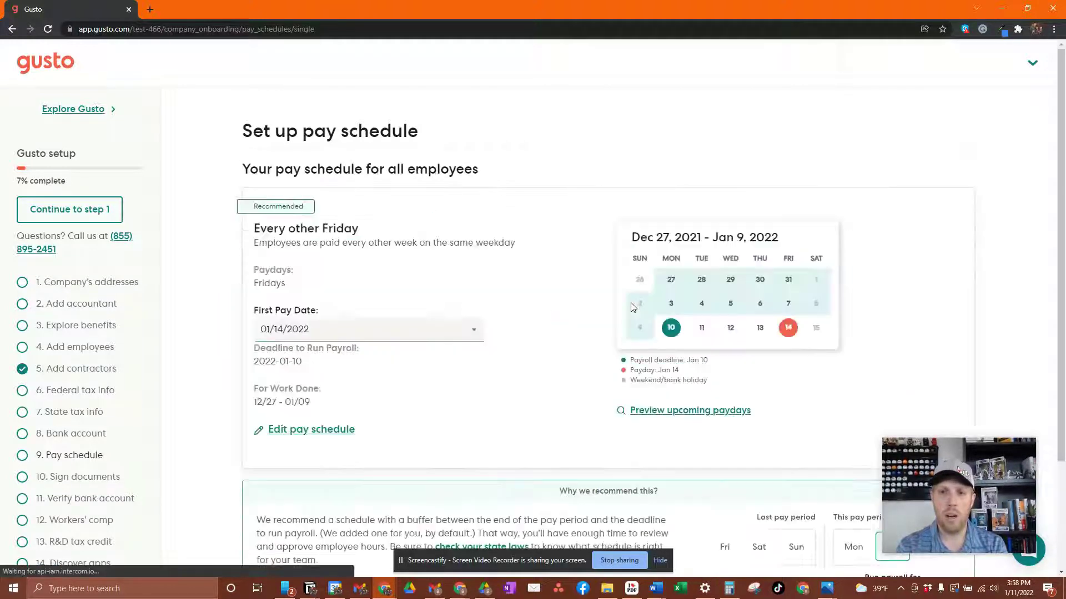
click(411, 329)
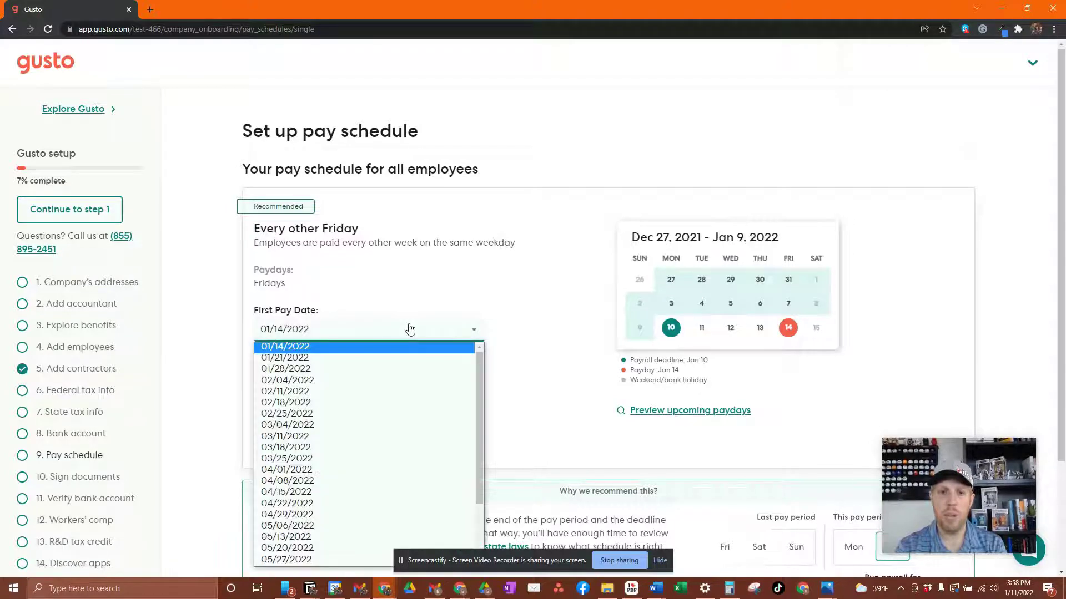
click(332, 364)
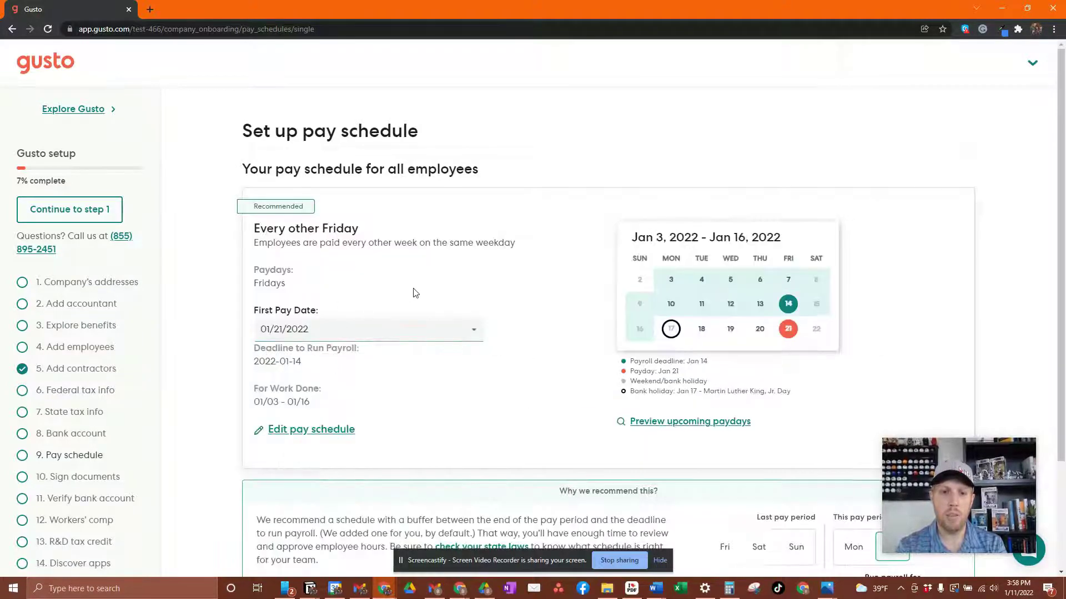
scroll(413, 293, down, 1)
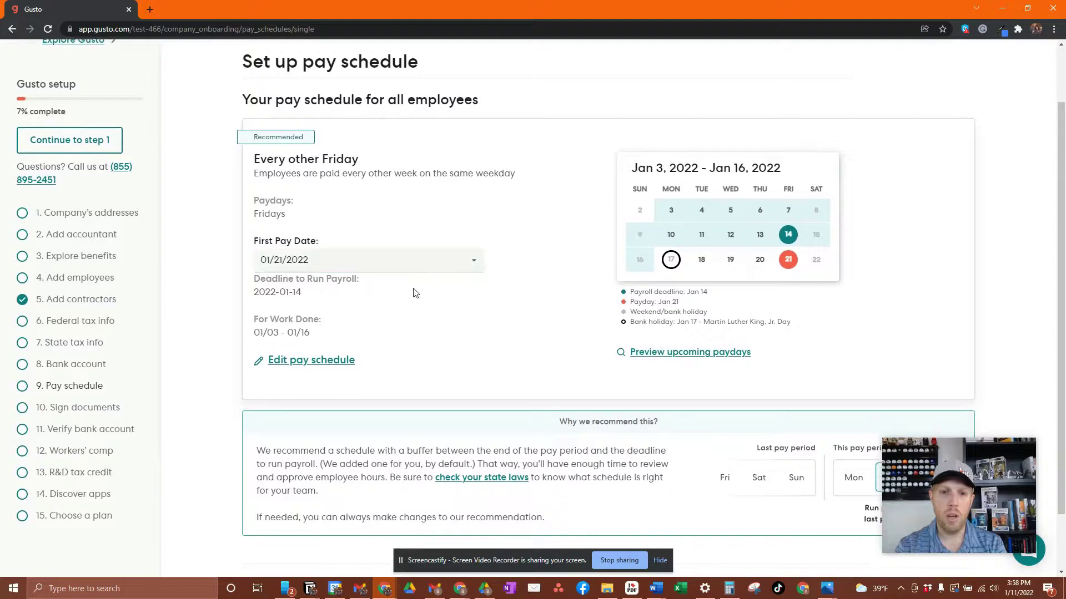
scroll(618, 381, down, 1)
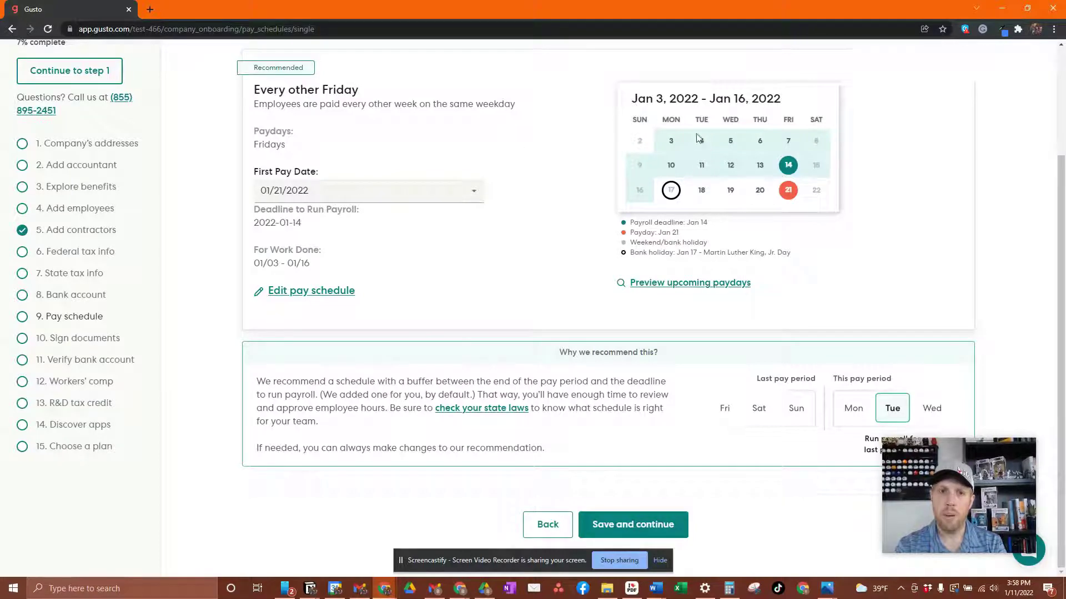
Try Annually and Every week as the pay frequency of the pay schedule and discard the edit.
click(318, 293)
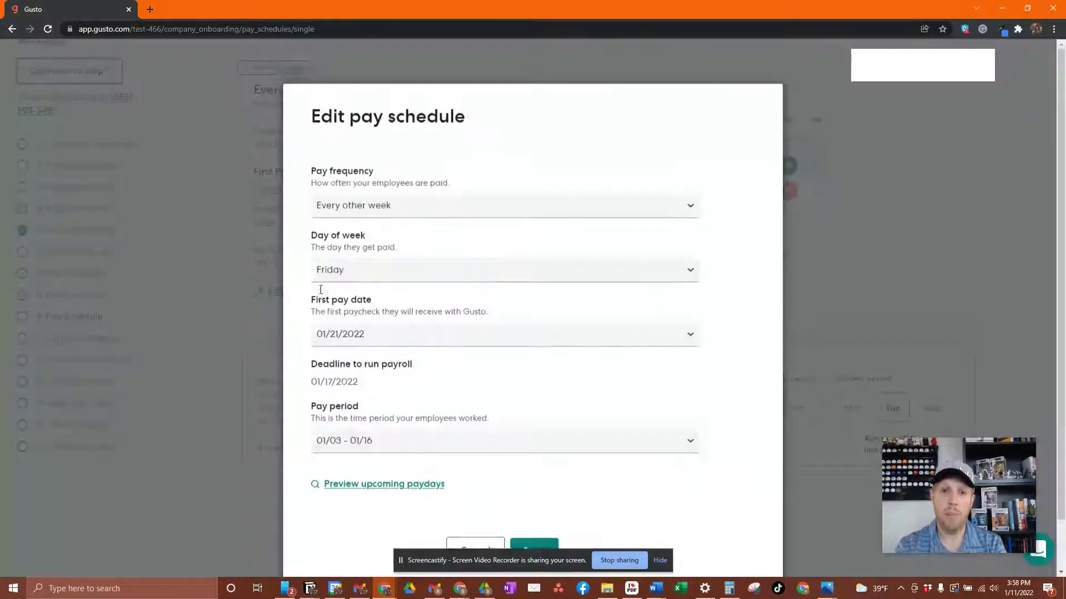
click(438, 206)
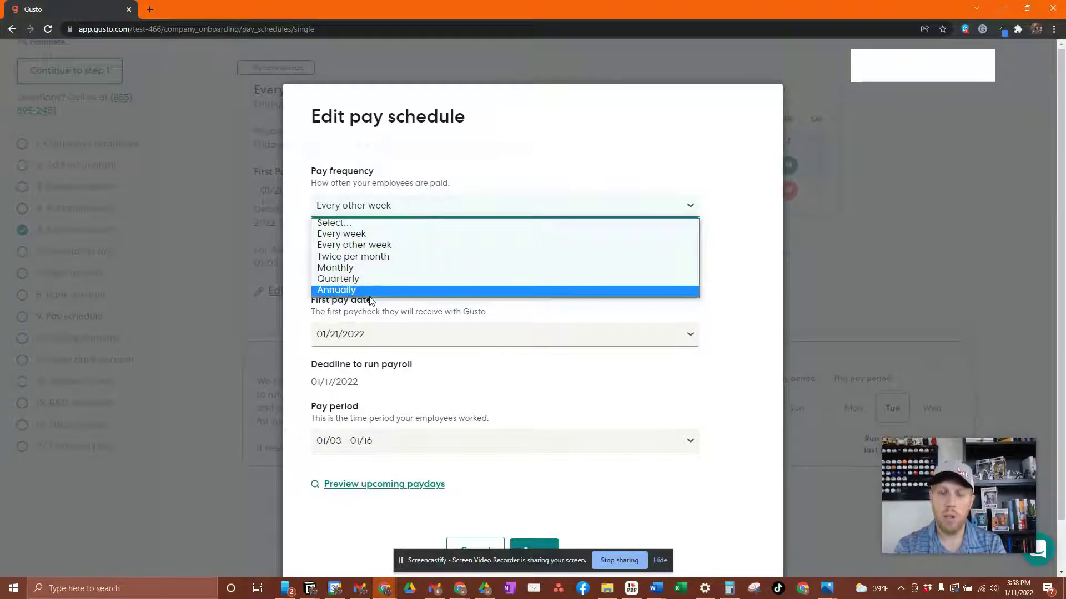
click(491, 293)
click(430, 270)
click(431, 269)
click(432, 269)
click(456, 207)
click(456, 207)
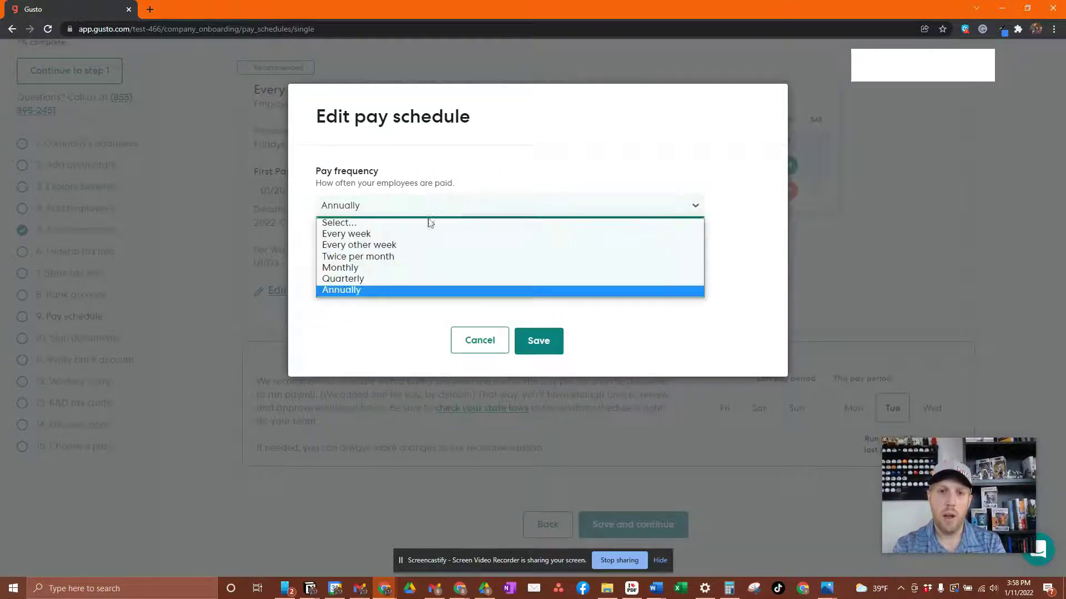
click(398, 239)
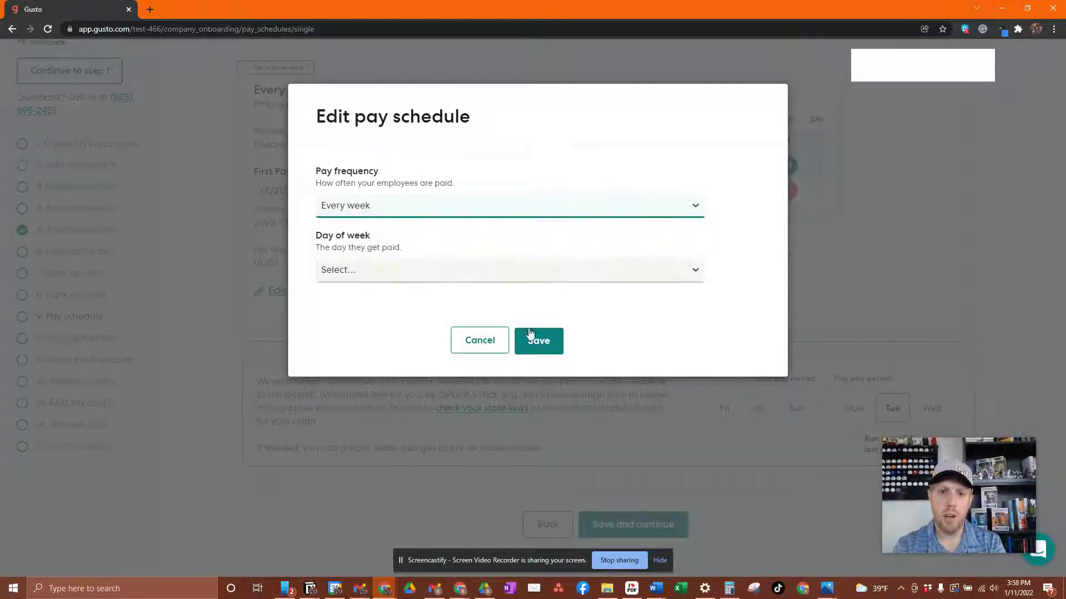
click(477, 340)
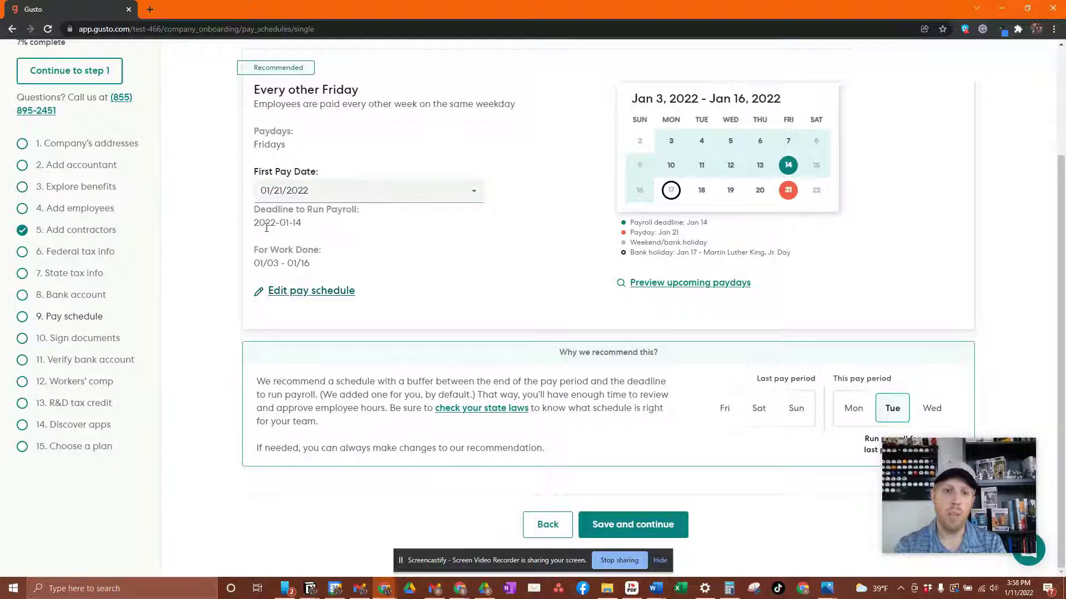
Review the setup steps for signing documents, verifying the bank account and workers' comp.
click(78, 340)
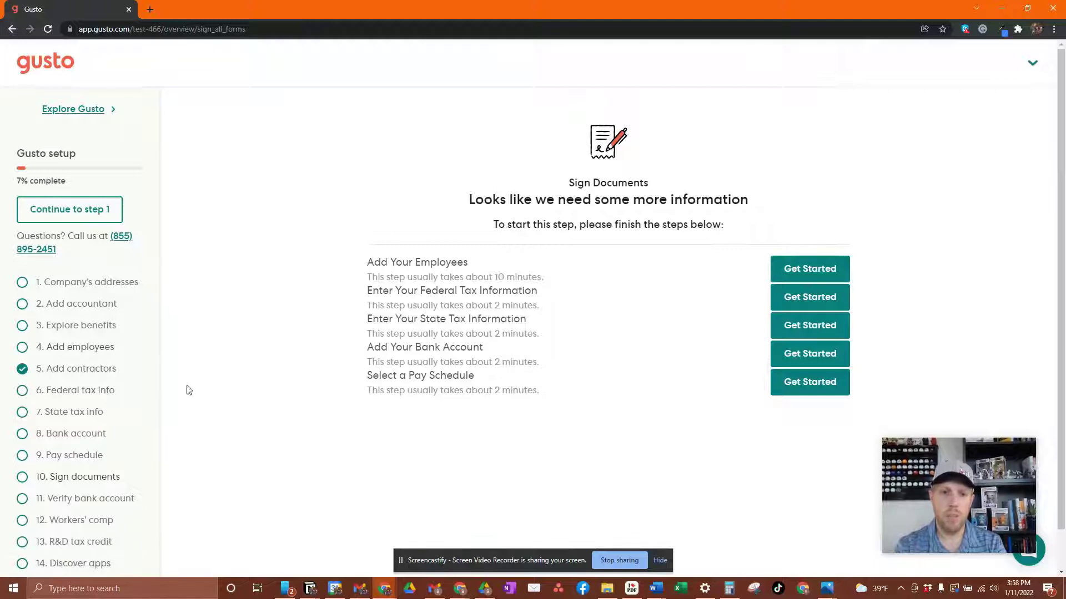
click(78, 499)
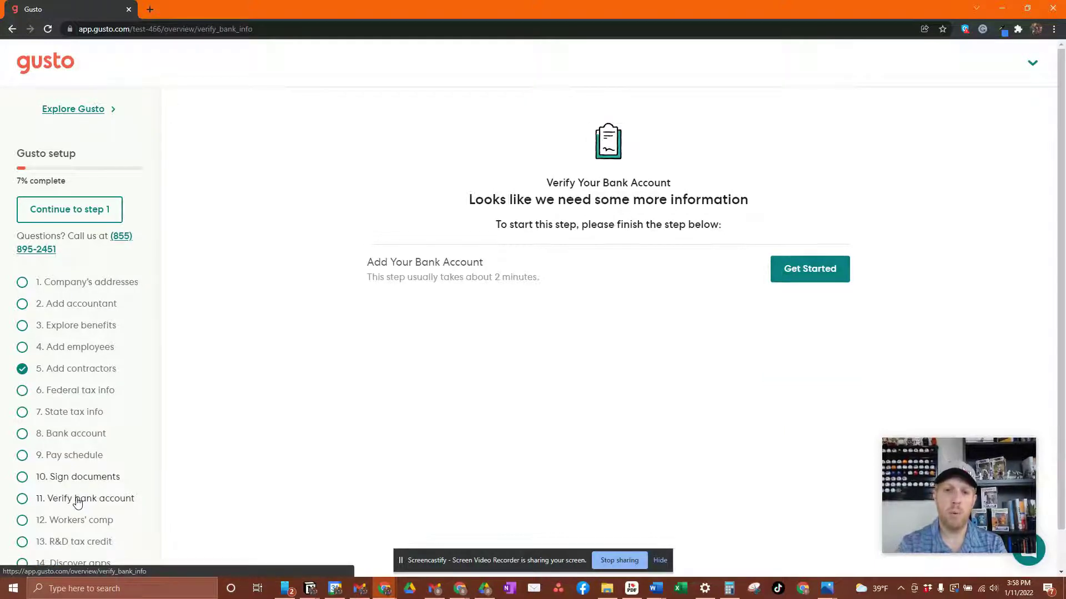
scroll(118, 369, down, 1)
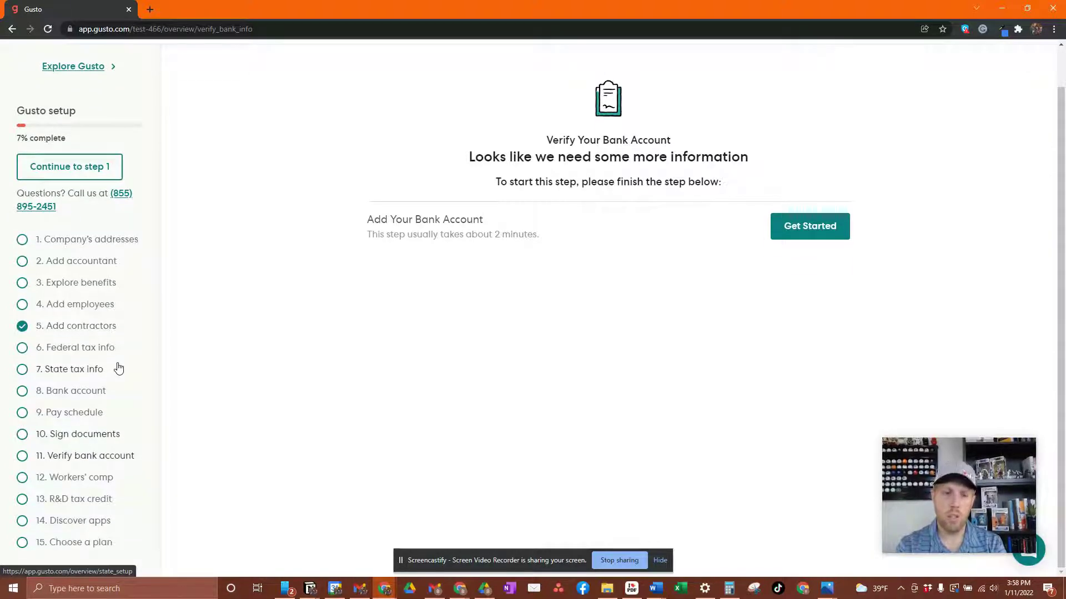
click(67, 478)
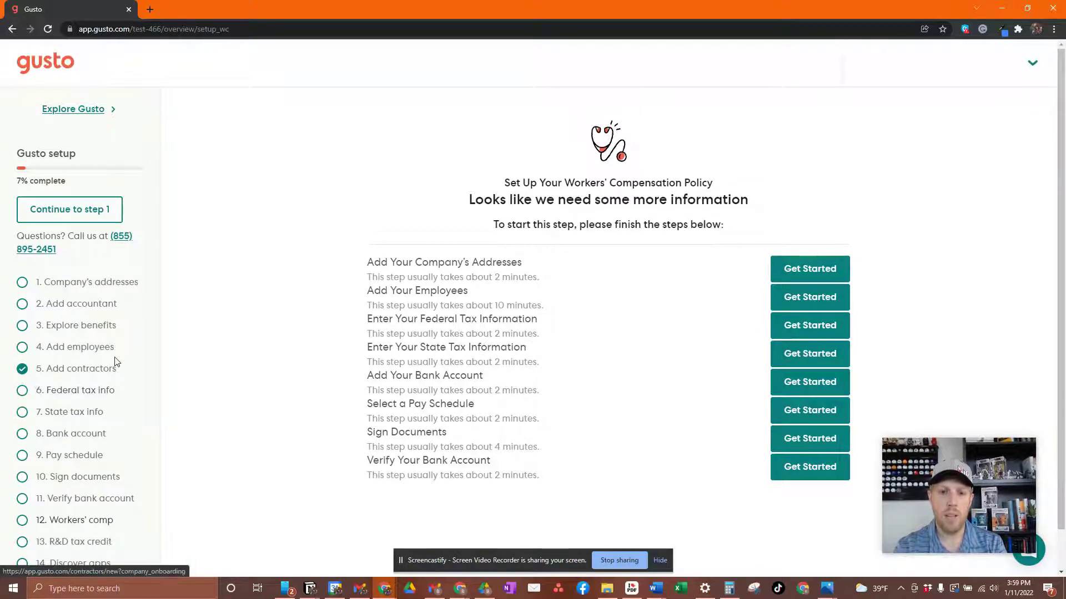
View the setup steps for the R&D tax credit and for discovering apps.
scroll(114, 363, down, 1)
click(72, 499)
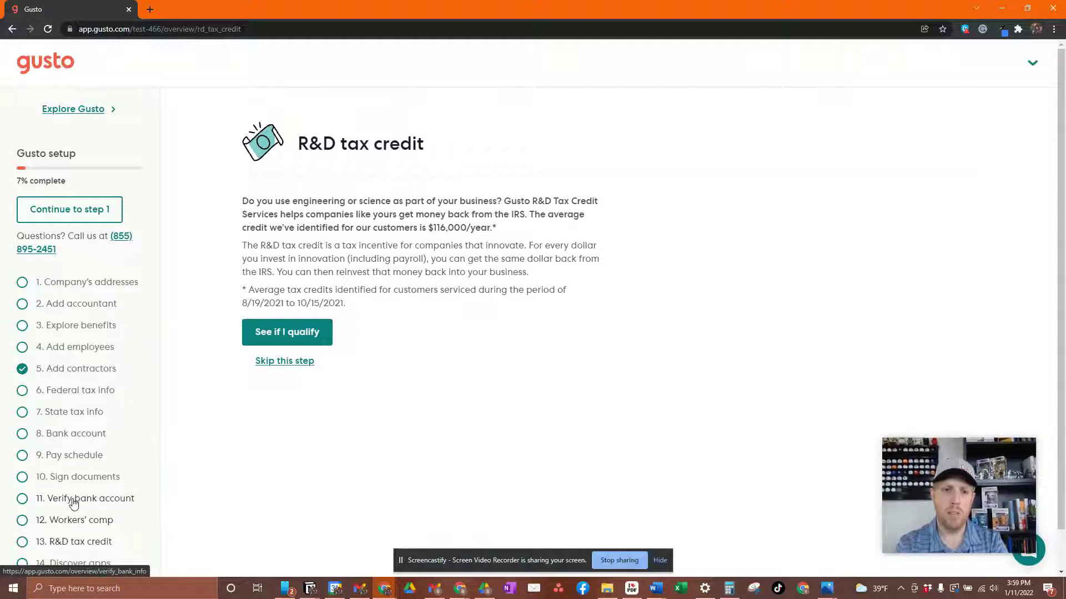
scroll(60, 468, down, 1)
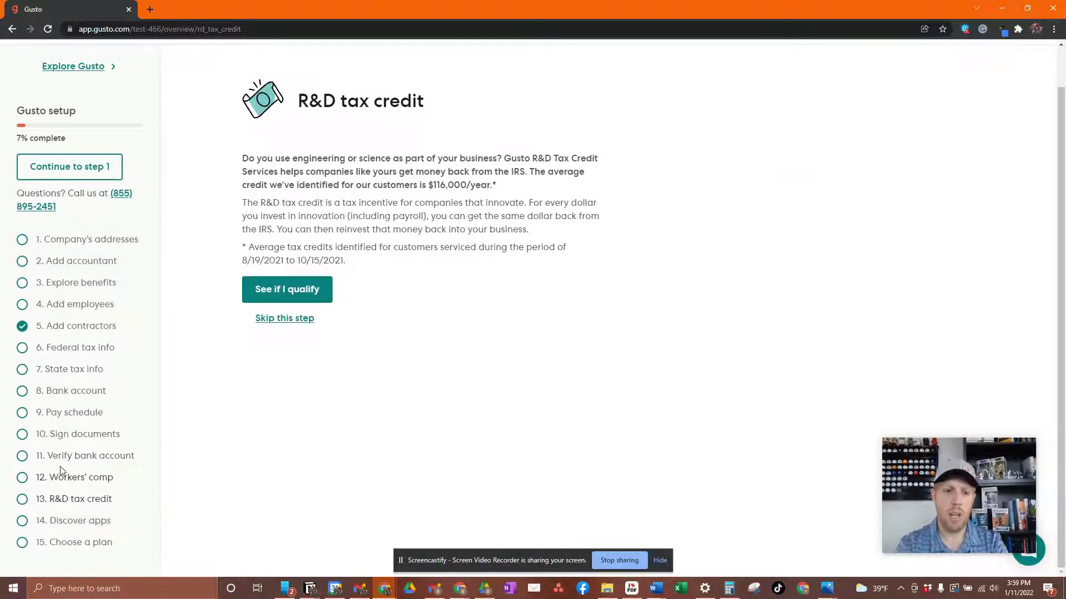
click(76, 520)
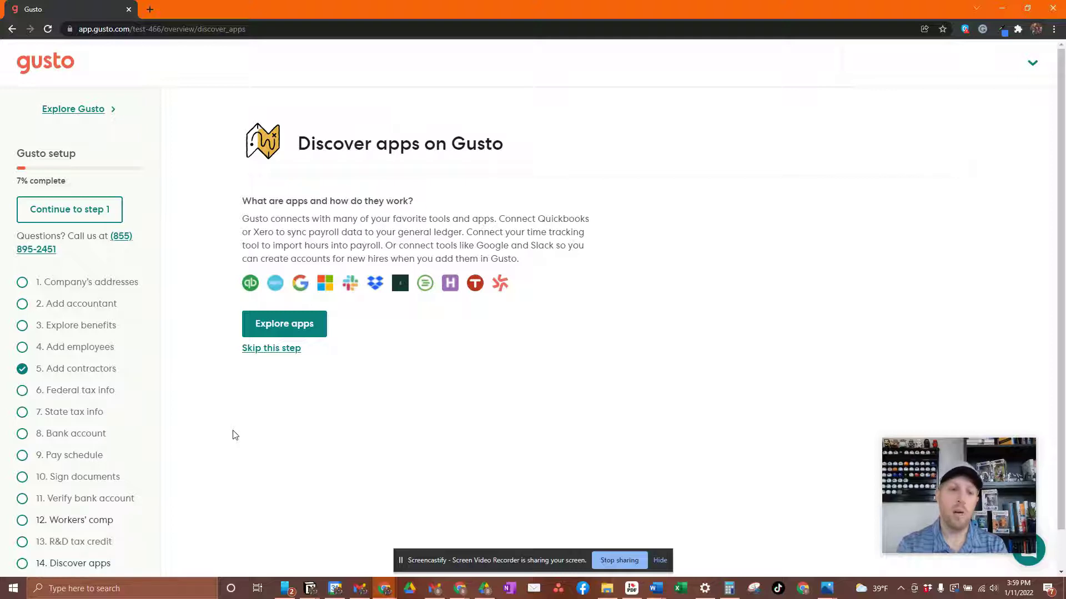
Answer the plan-finder questions with Workforce management as team feature and None of the above for HR features.
scroll(109, 423, down, 1)
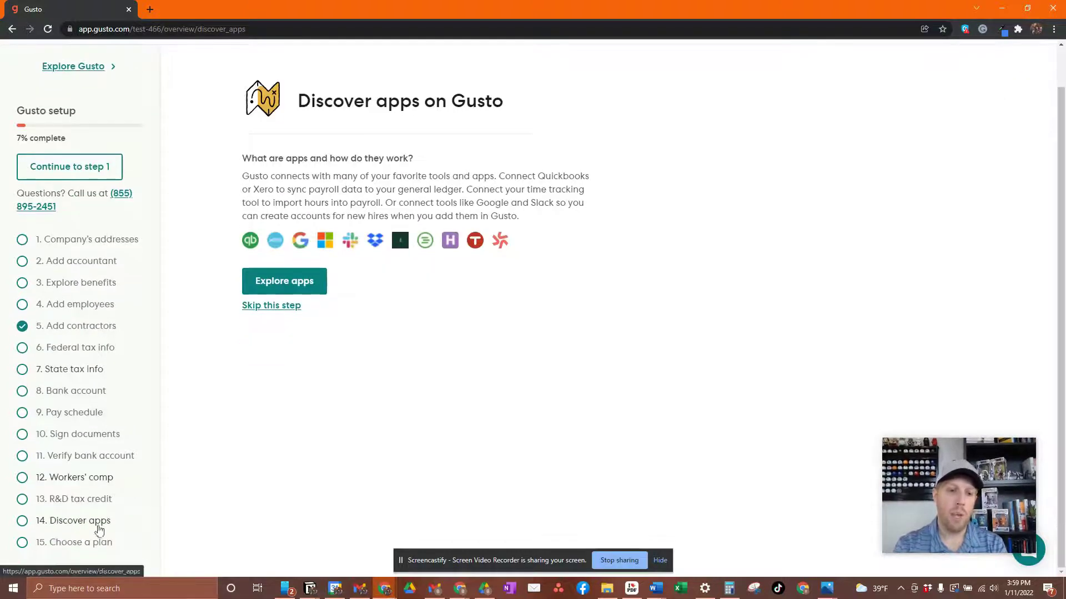
click(79, 550)
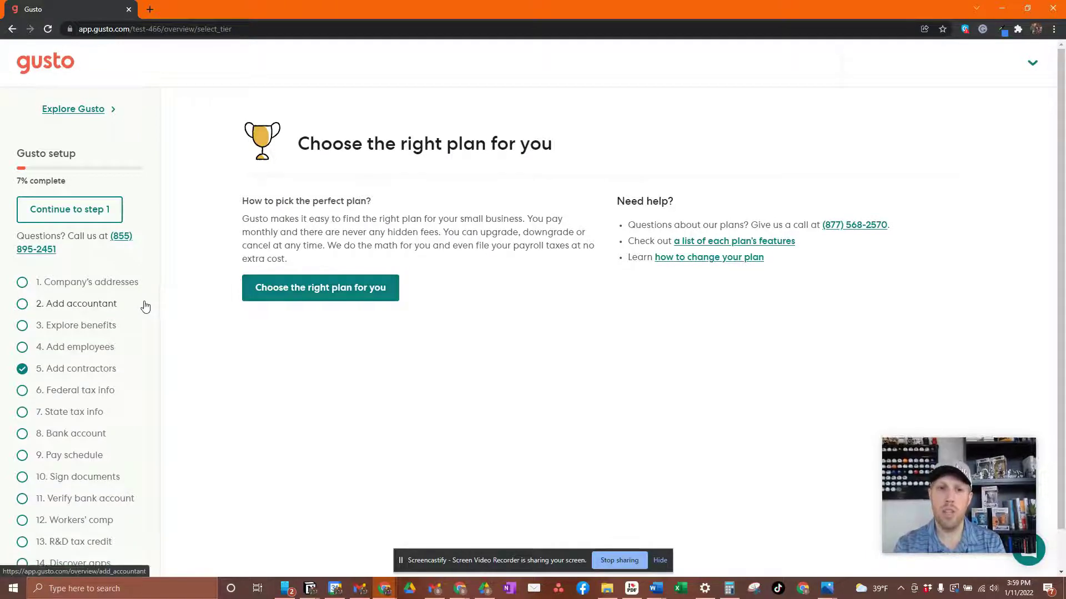
click(328, 288)
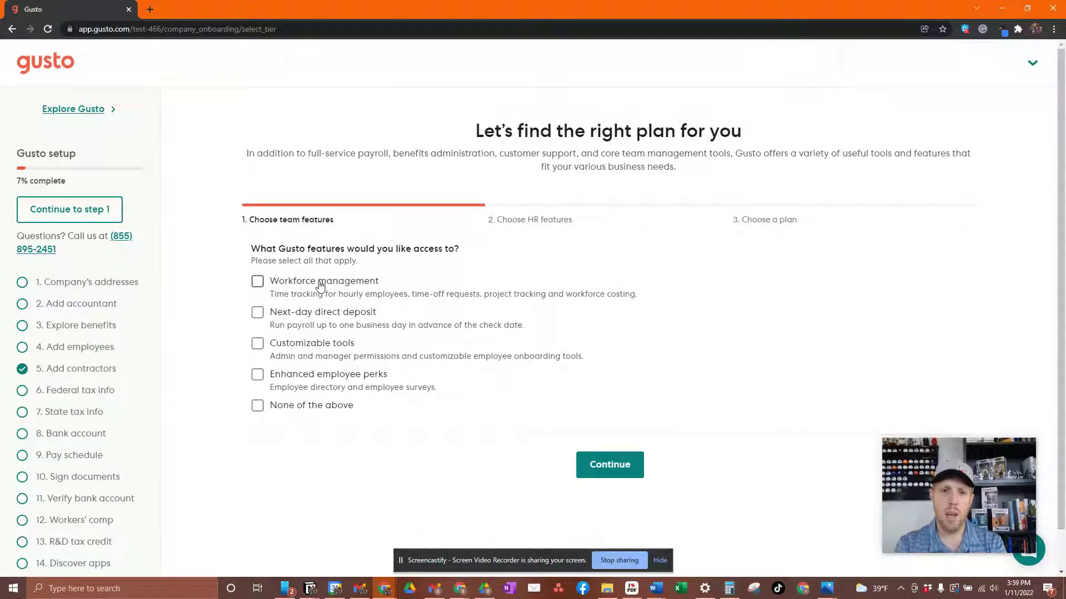
click(294, 289)
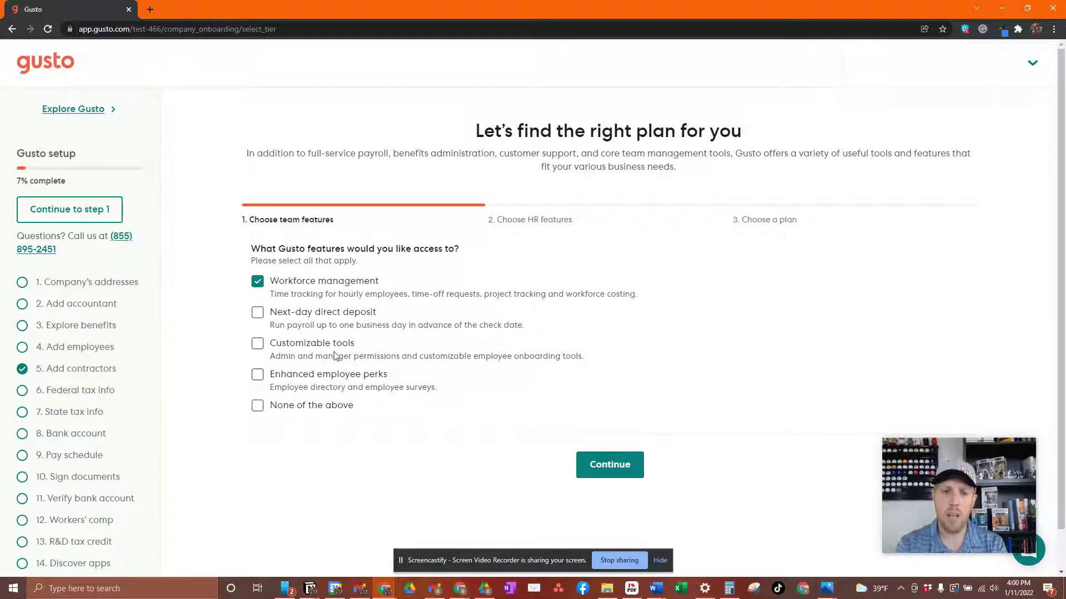
click(586, 464)
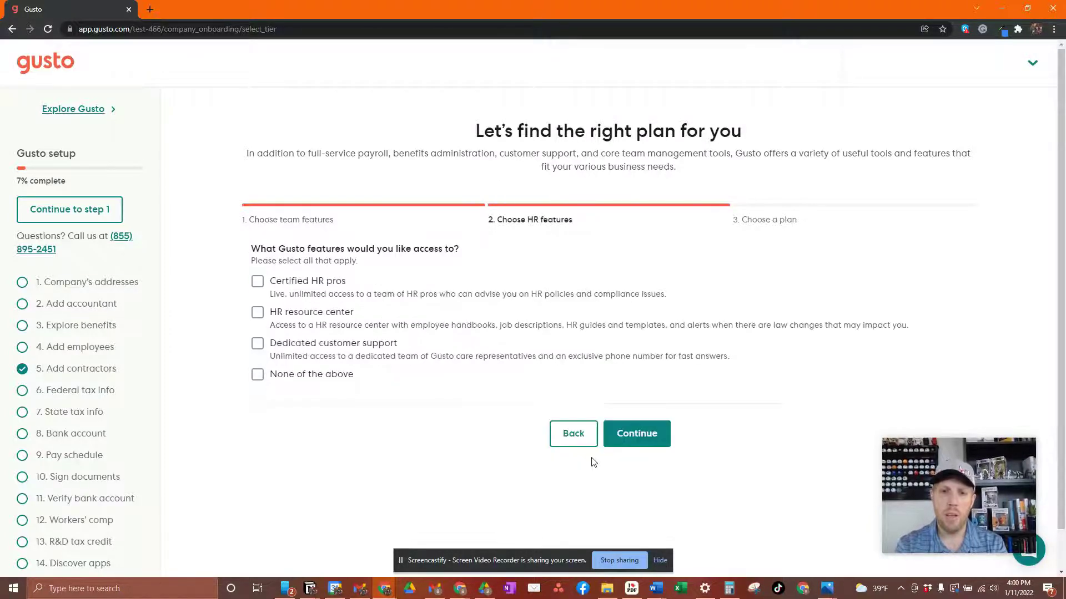
click(256, 376)
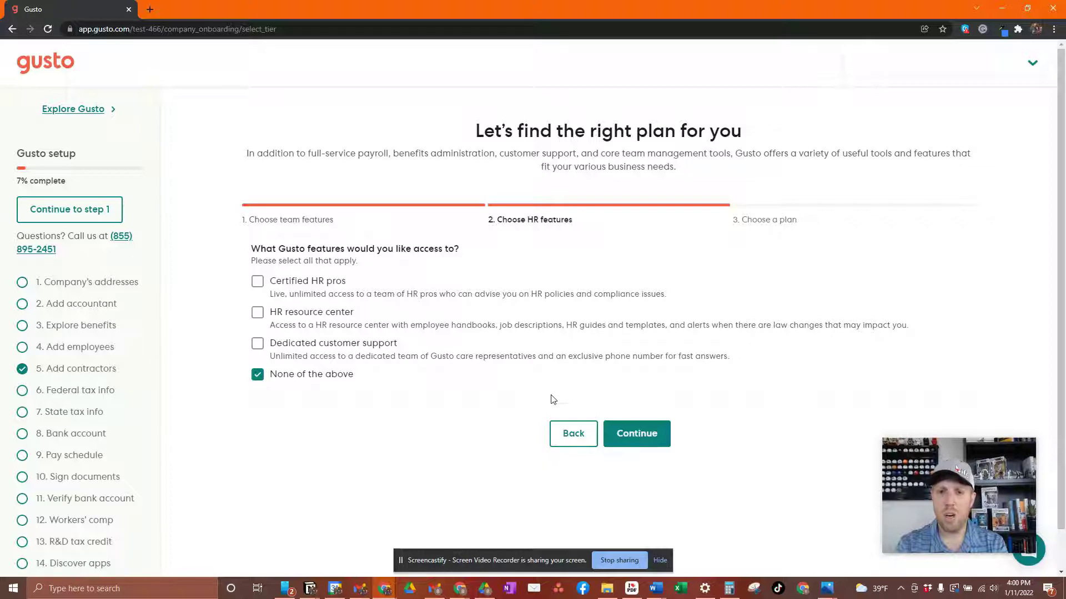
click(635, 440)
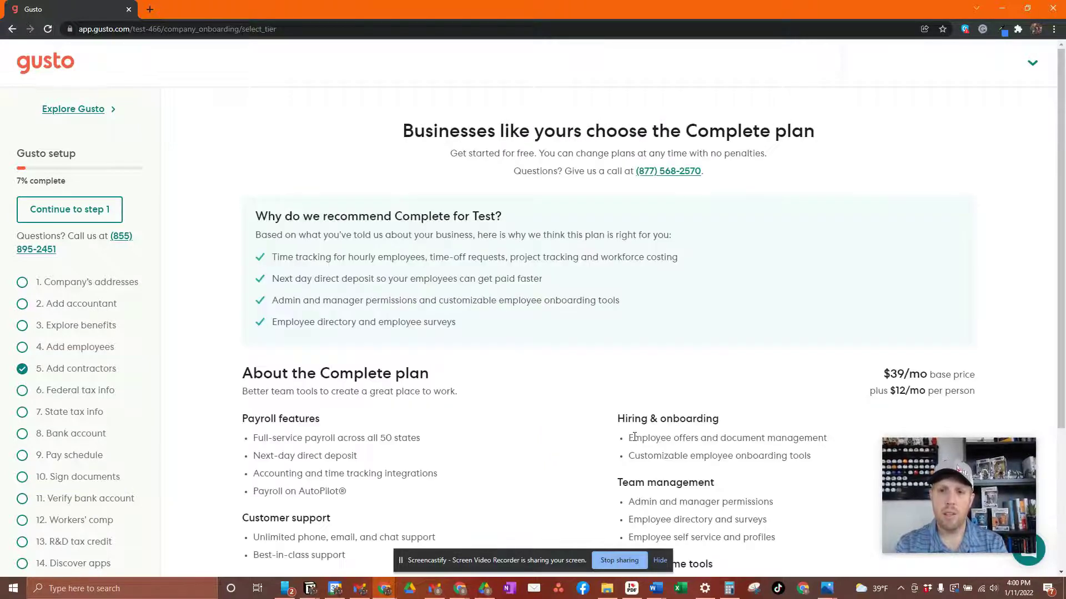
Read through the recommendation, features and pricing of the Complete plan.
scroll(601, 354, down, 3)
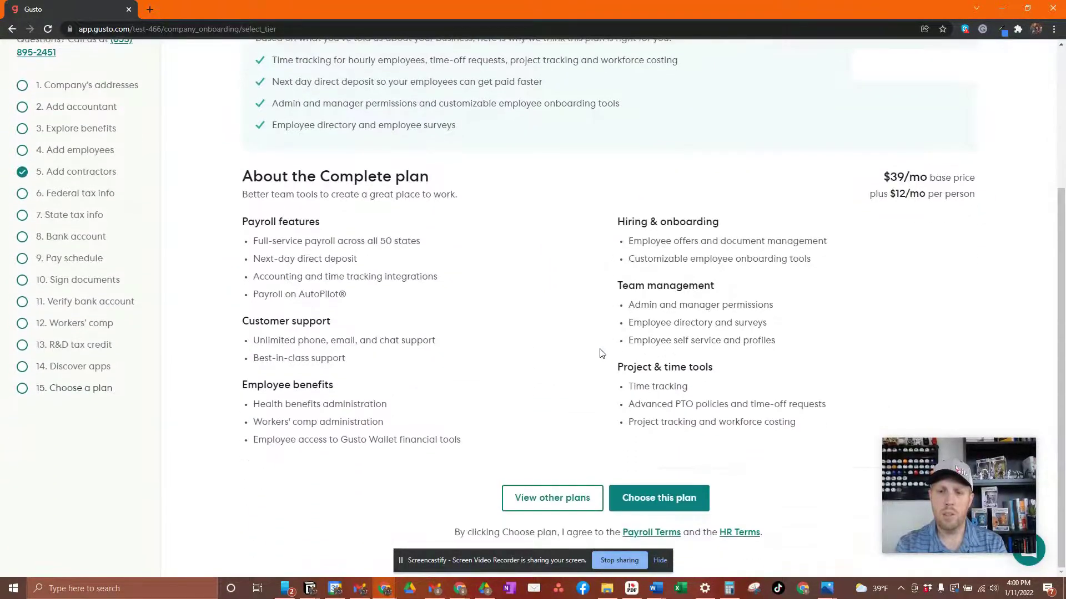
scroll(602, 353, up, 2)
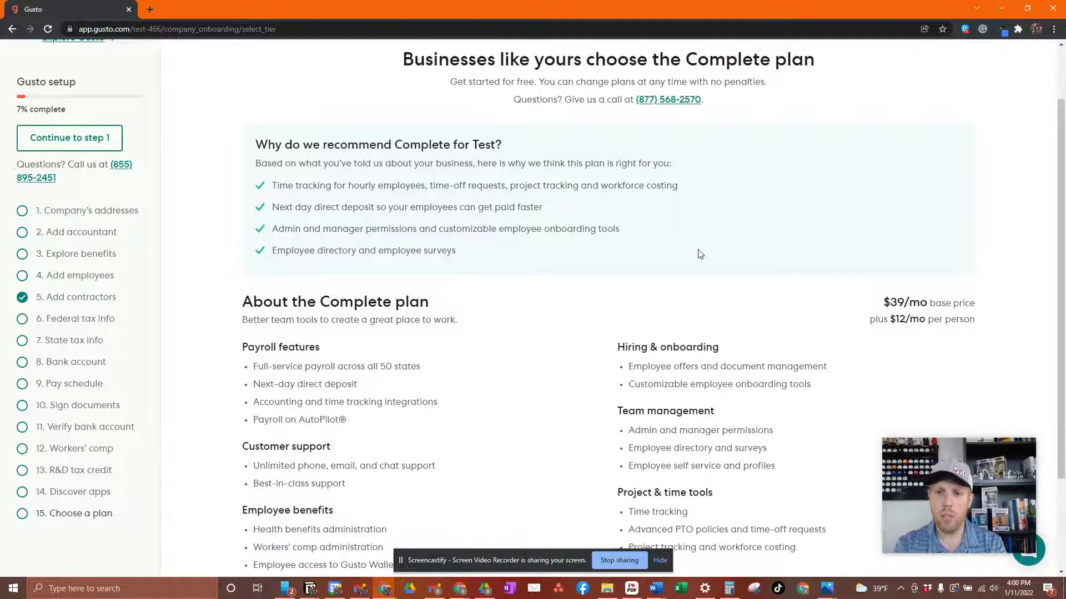
scroll(697, 251, down, 2)
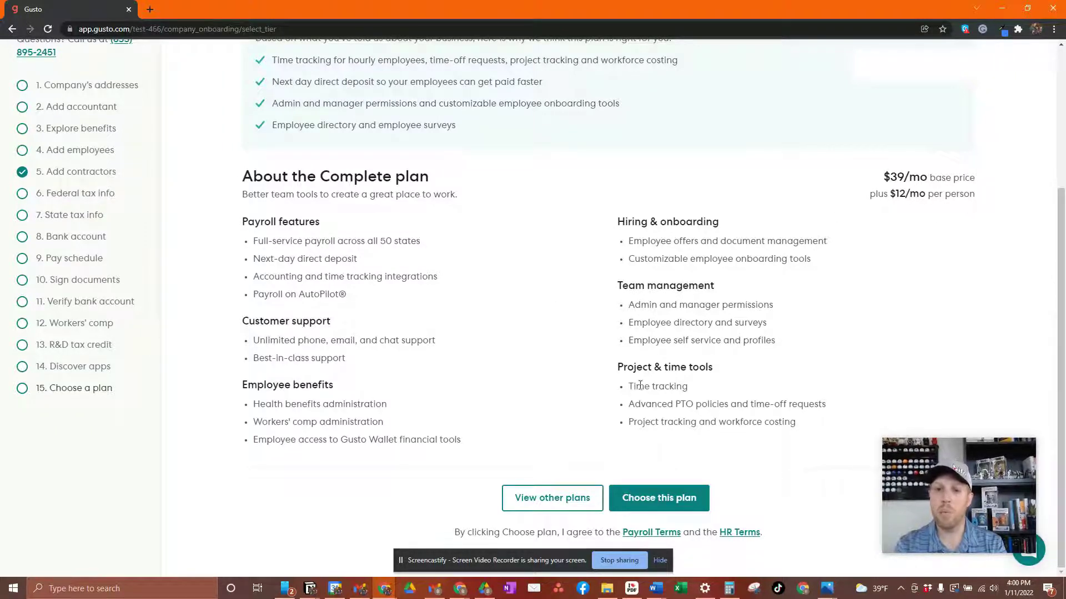
Display the other plans and compare the prices and features of Concierge, Complete and Core.
click(549, 498)
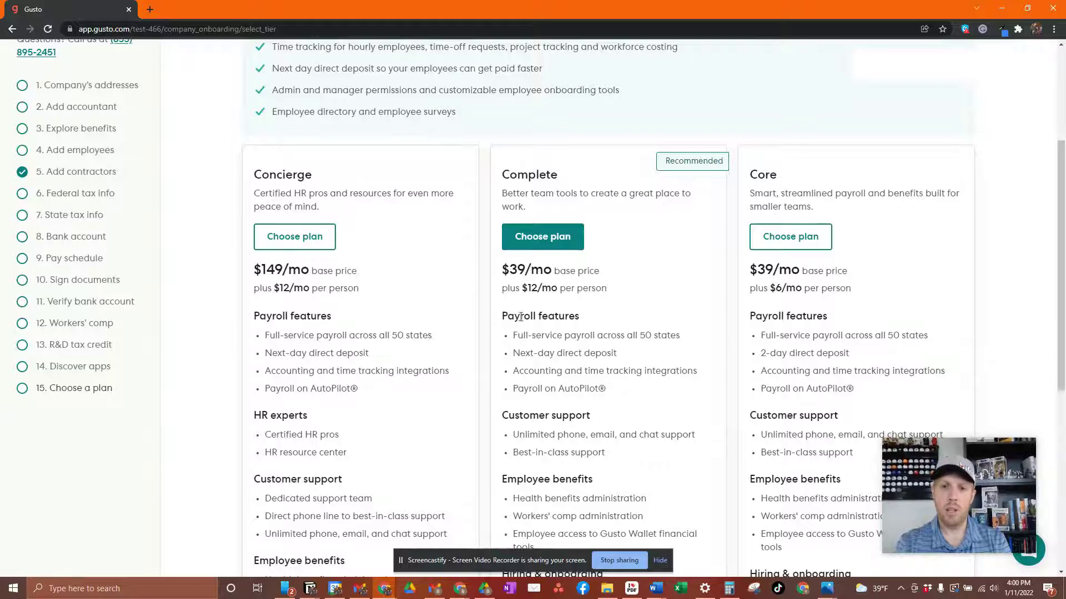
scroll(537, 307, down, 2)
scroll(543, 286, down, 1)
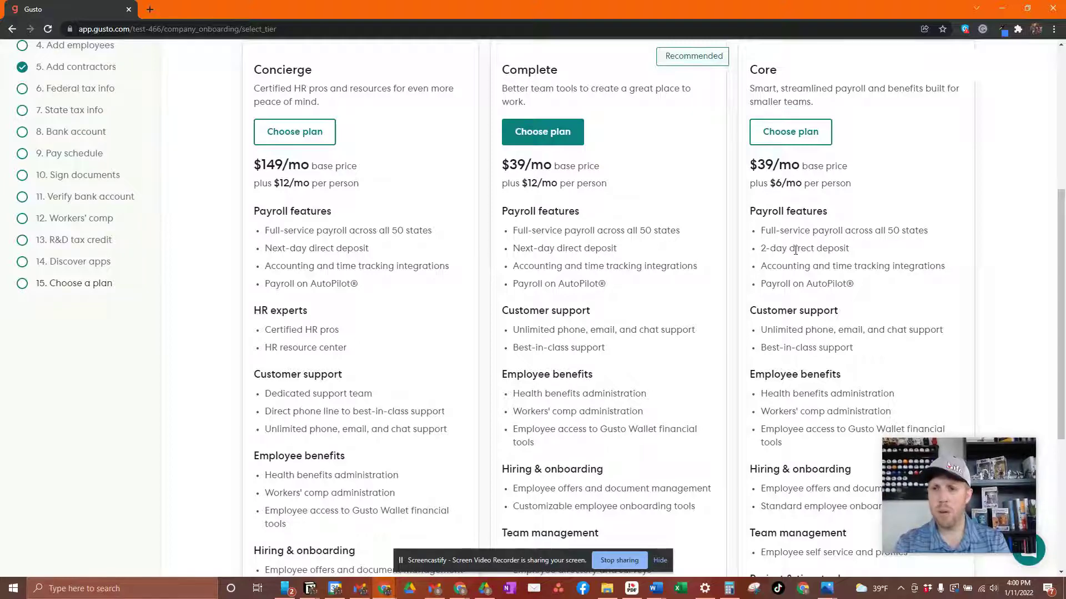
scroll(624, 313, down, 1)
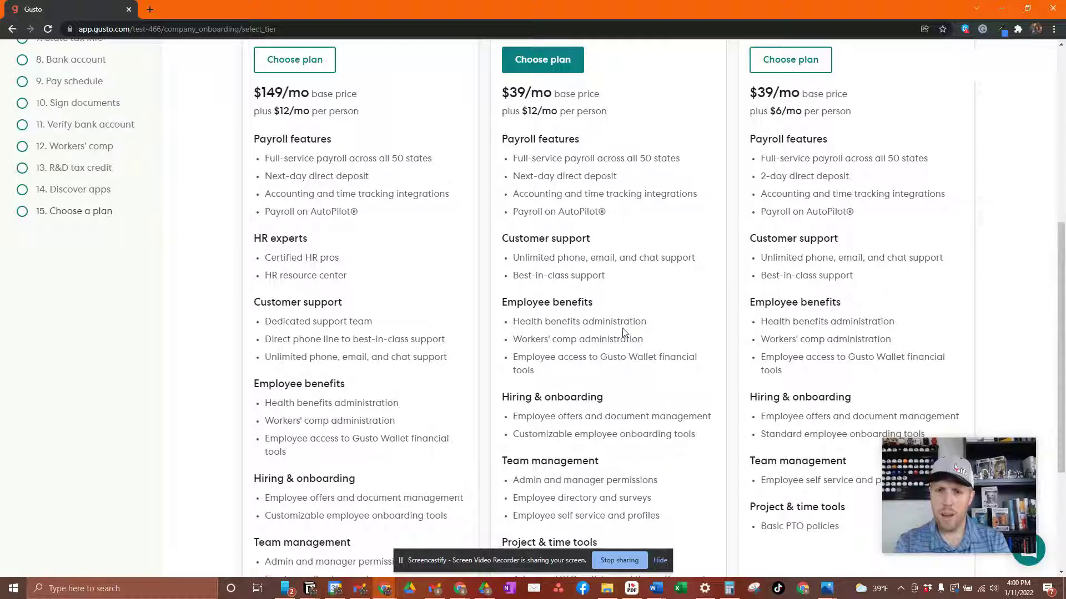
scroll(634, 352, down, 2)
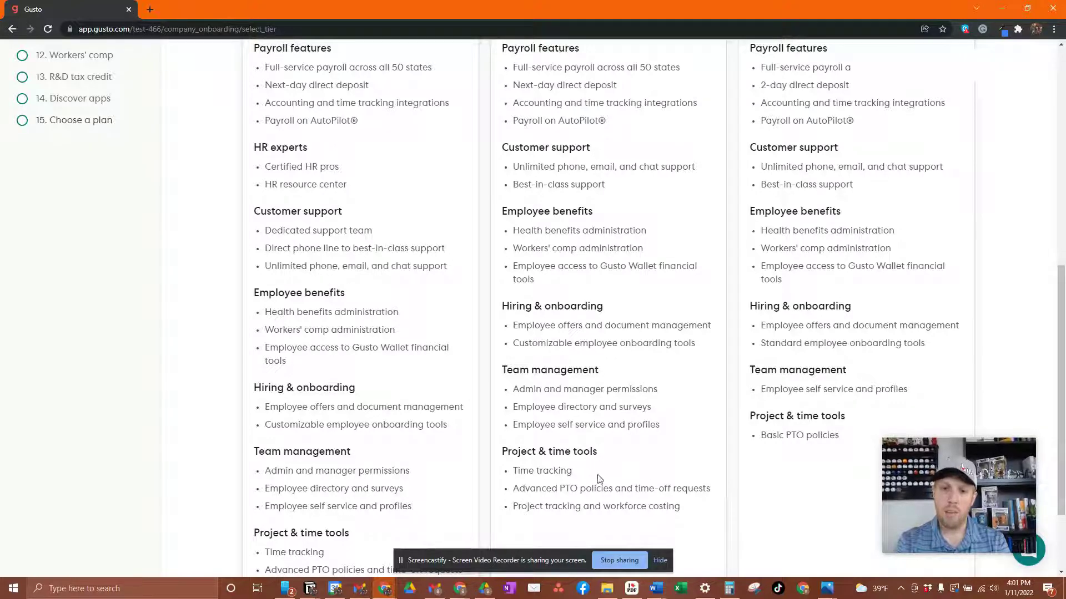
scroll(676, 460, down, 2)
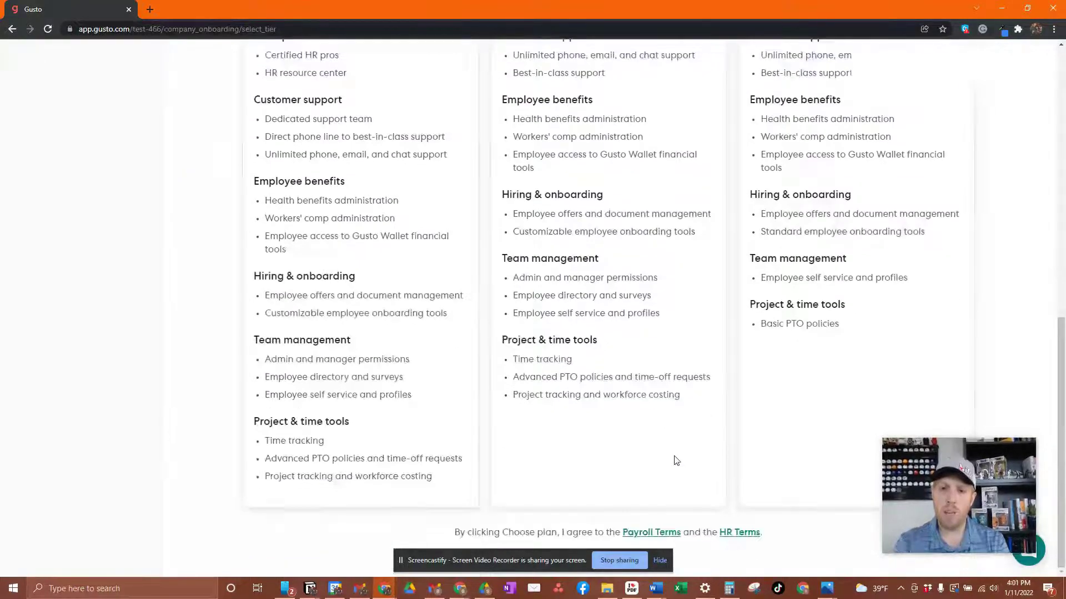
Choose the Core plan and save it with the 2-day direct deposit speed.
scroll(676, 460, up, 4)
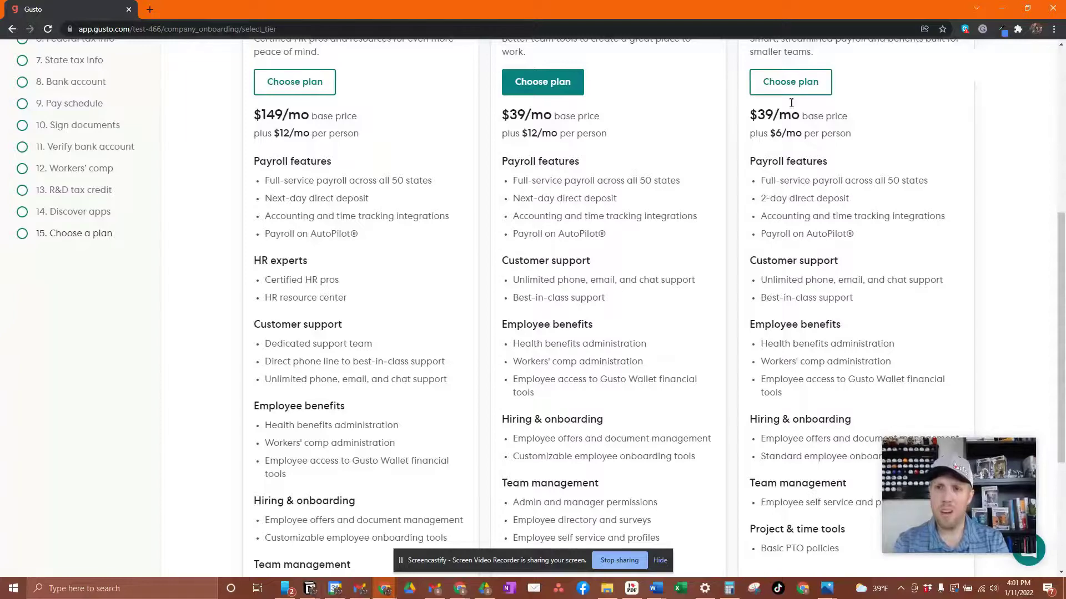
click(790, 81)
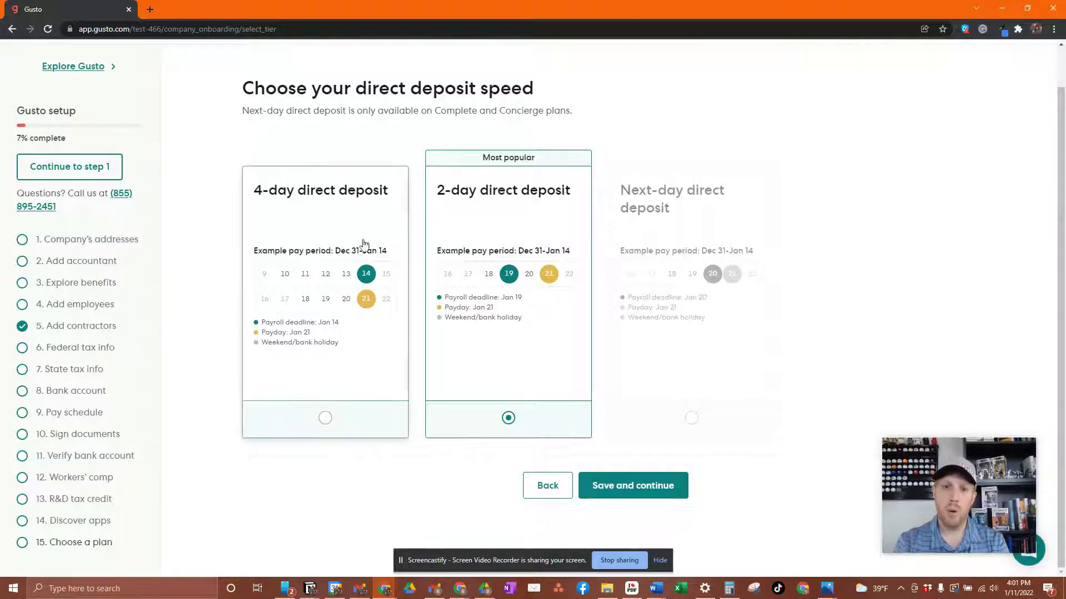
click(626, 491)
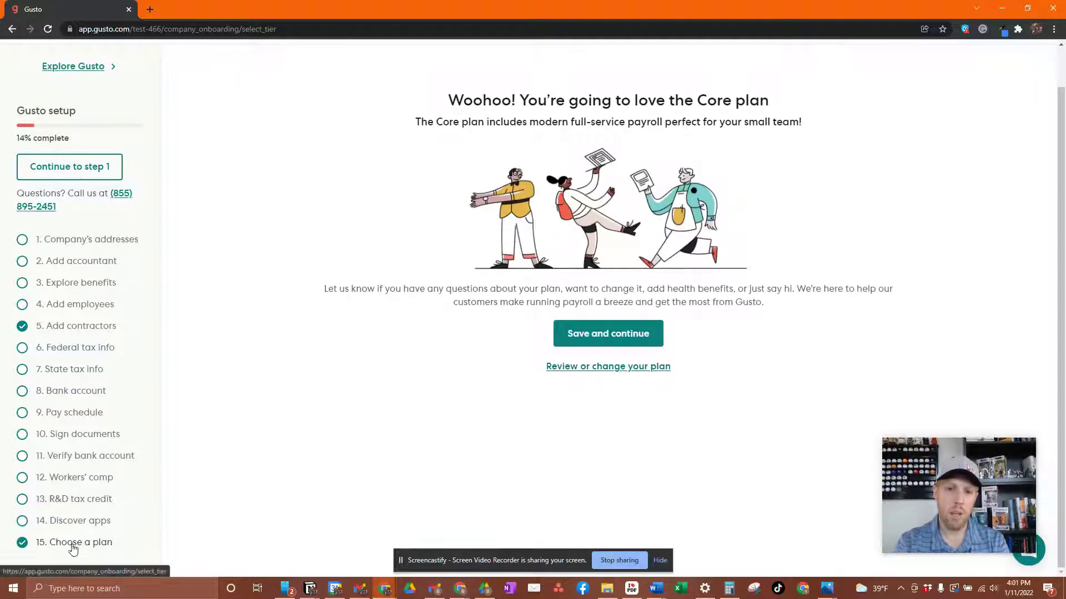
Review the plan change options and the features listed for Core, Complete and Concierge.
click(608, 368)
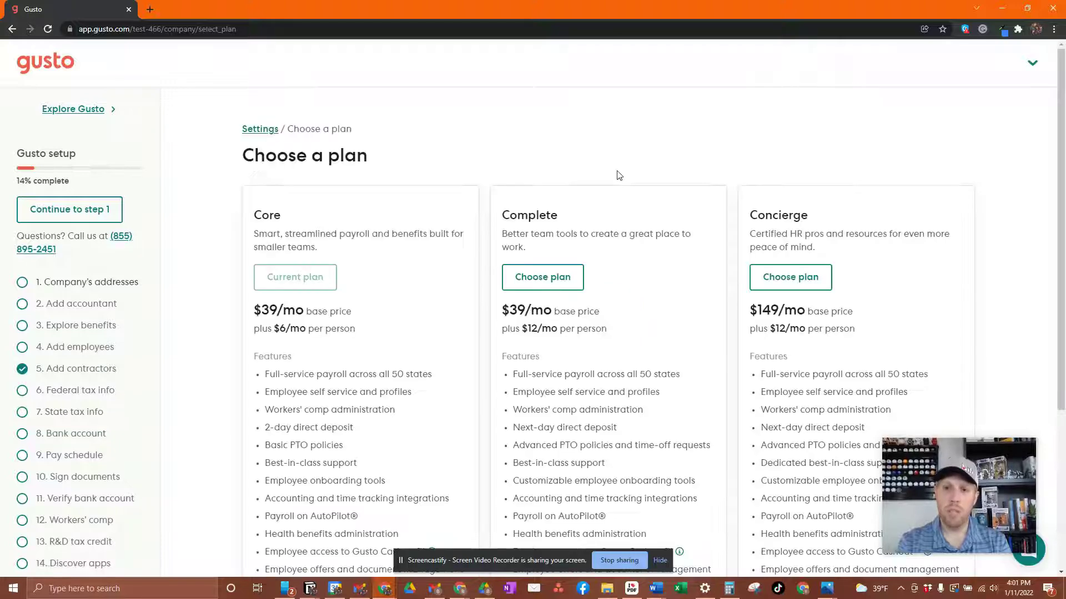
scroll(421, 288, down, 5)
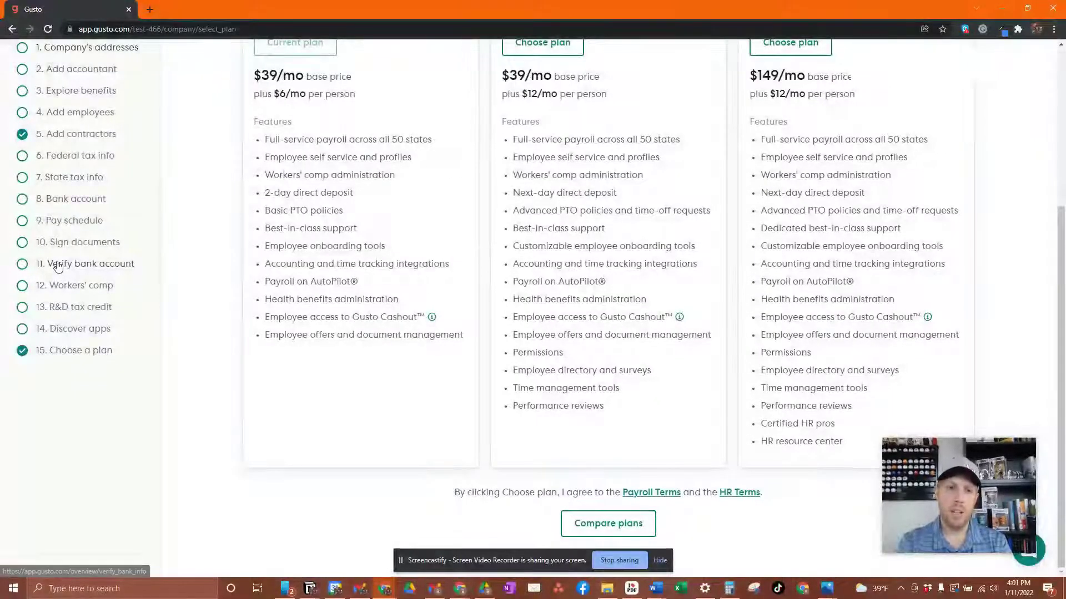
scroll(95, 172, up, 5)
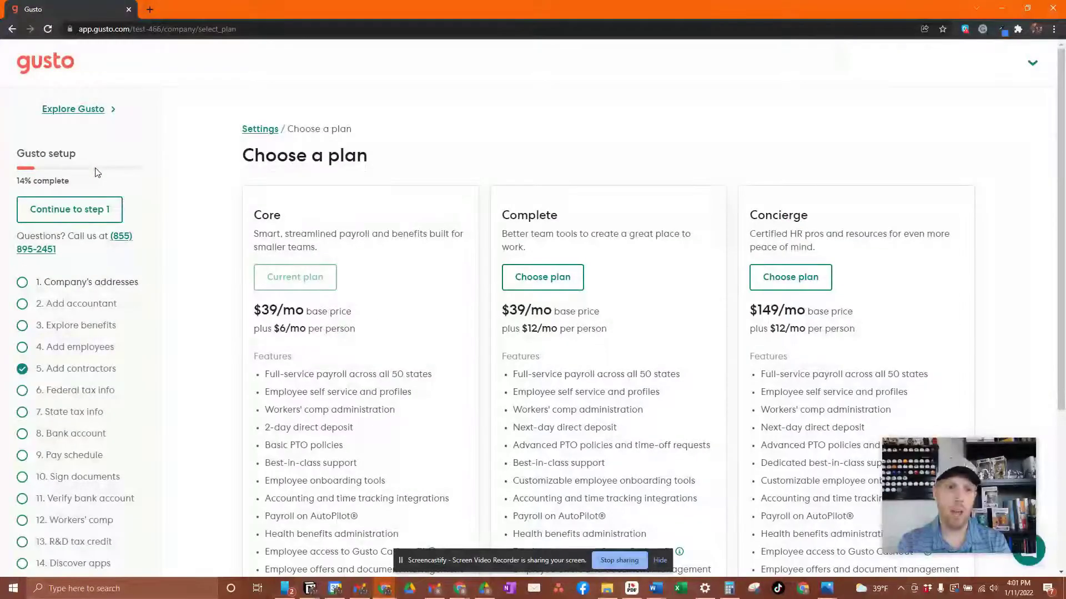